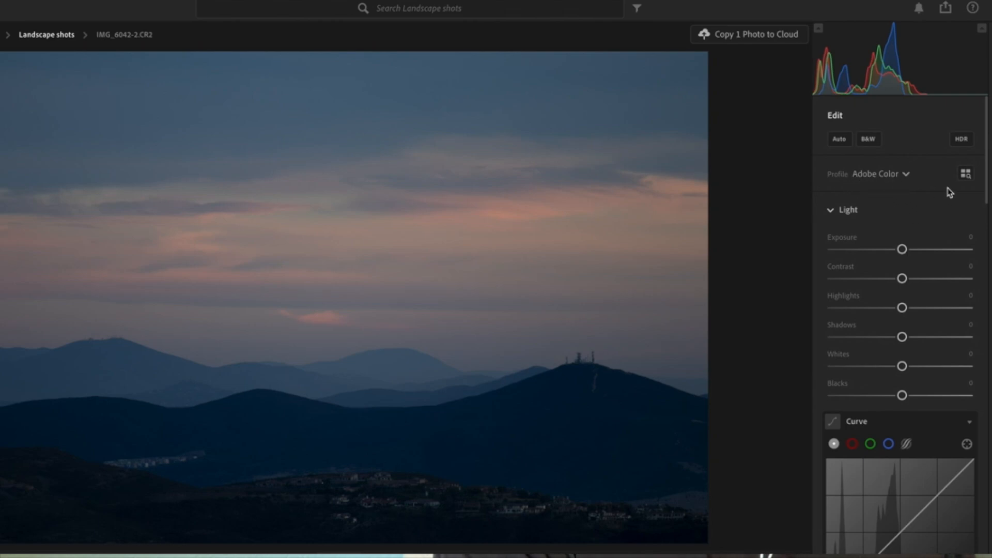
# Step: Browse the available profiles and apply the Adaptive Color profile to the photo
pyautogui.click(906, 175)
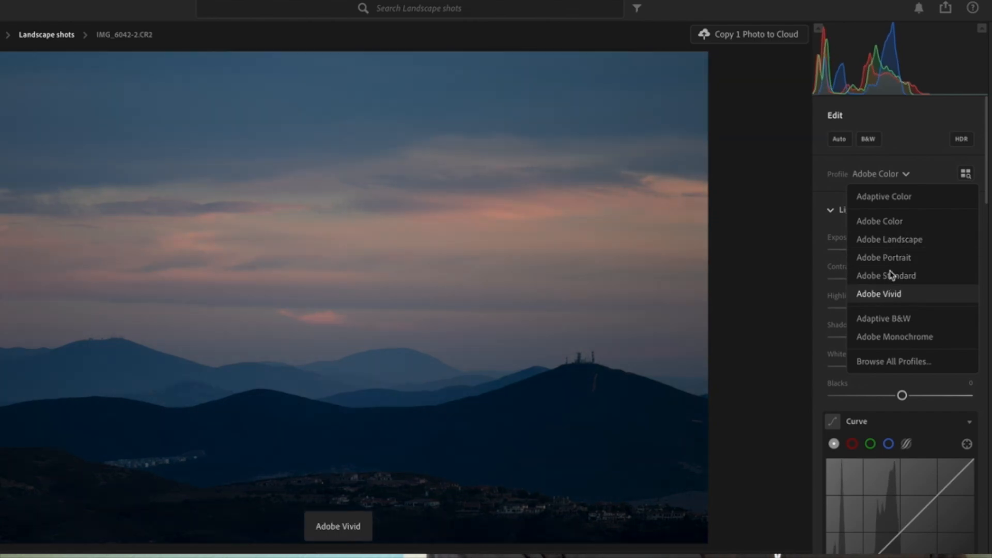
pyautogui.click(936, 170)
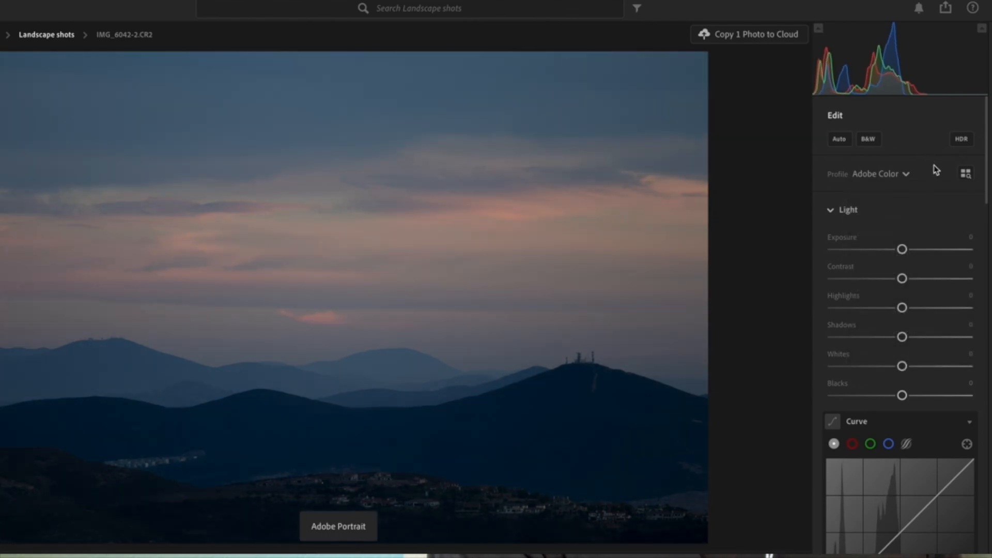
pyautogui.click(966, 174)
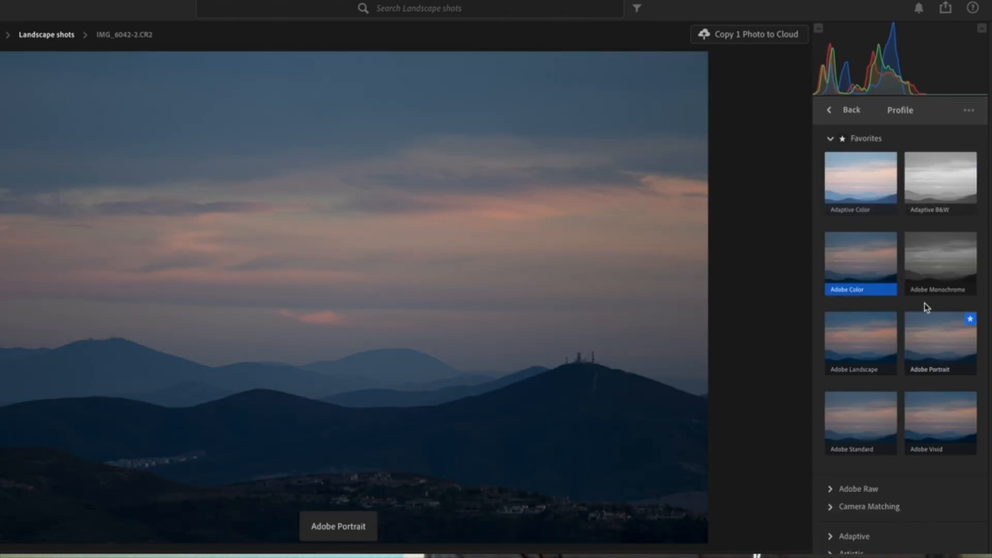
pyautogui.click(830, 112)
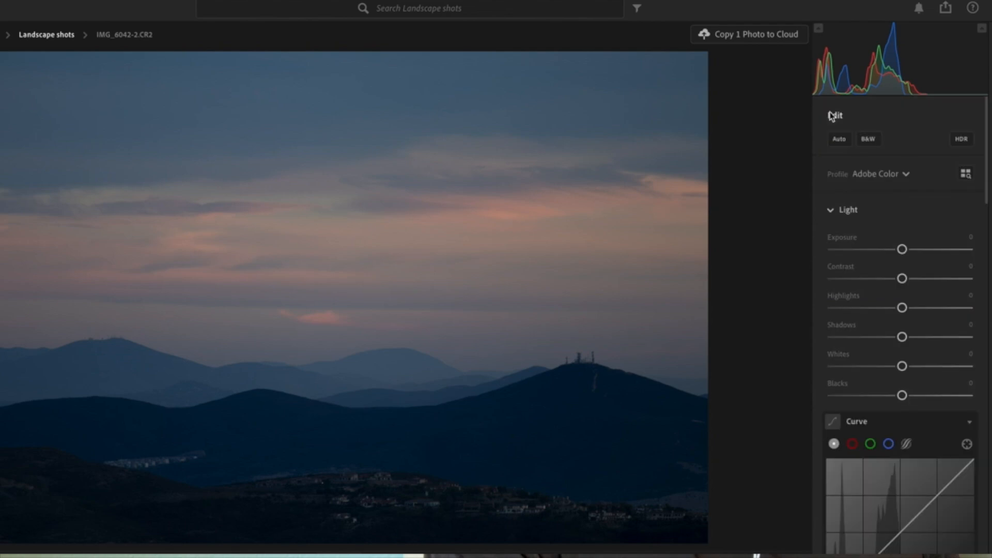
pyautogui.click(907, 175)
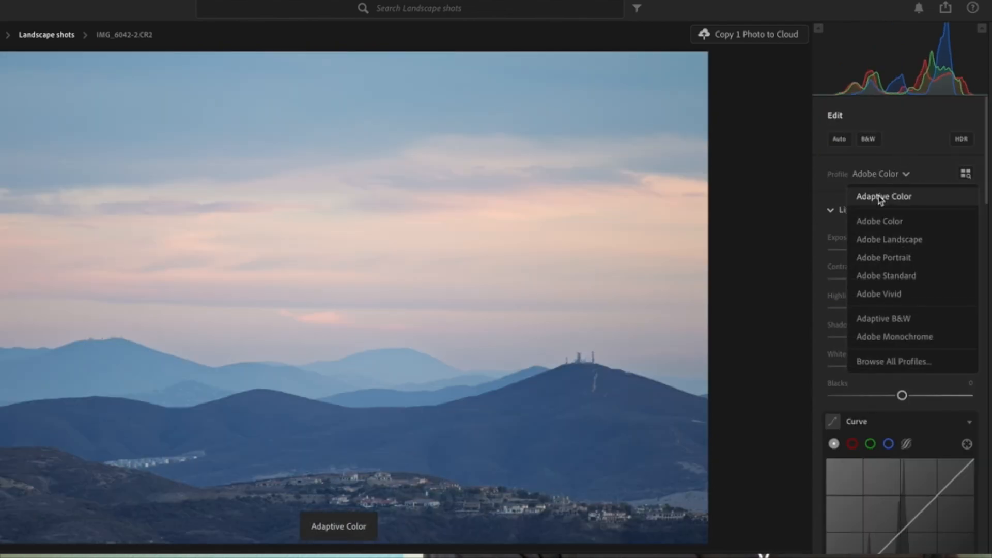
pyautogui.click(881, 196)
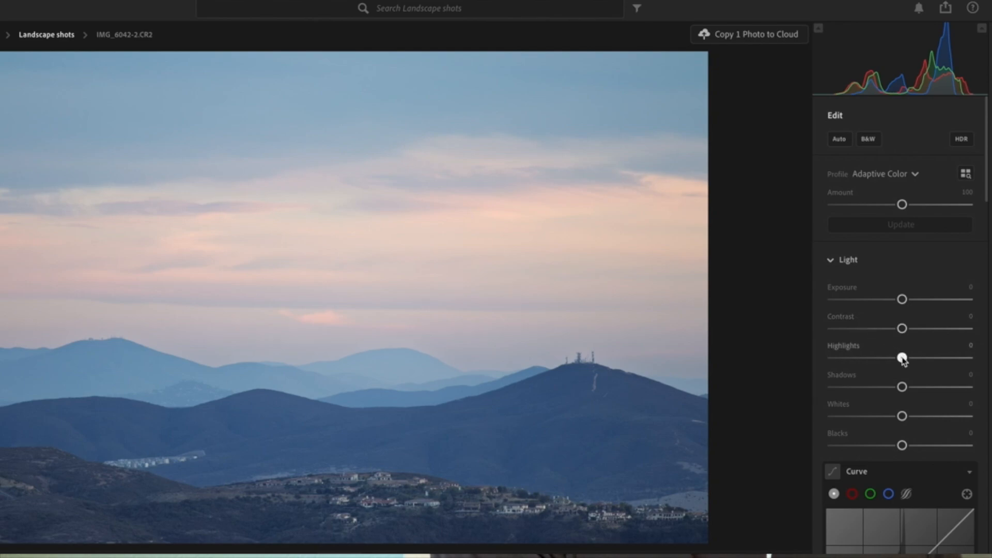
# Step: Set Highlights to -81, Exposure to -0.15, Contrast to +9, Whites to +6 and Blacks to -13
pyautogui.moveTo(903, 360); pyautogui.dragTo(846, 368)
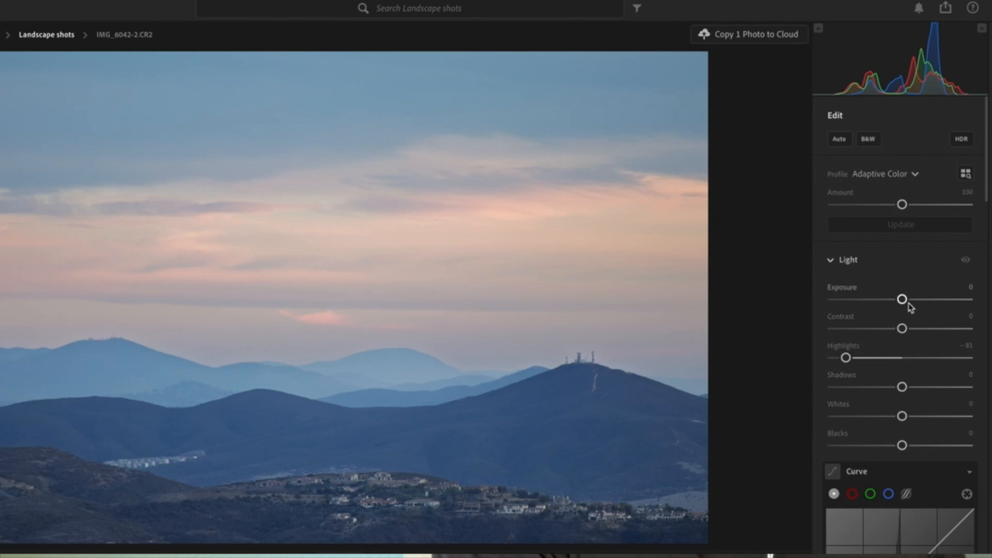
pyautogui.moveTo(903, 300); pyautogui.dragTo(900, 299)
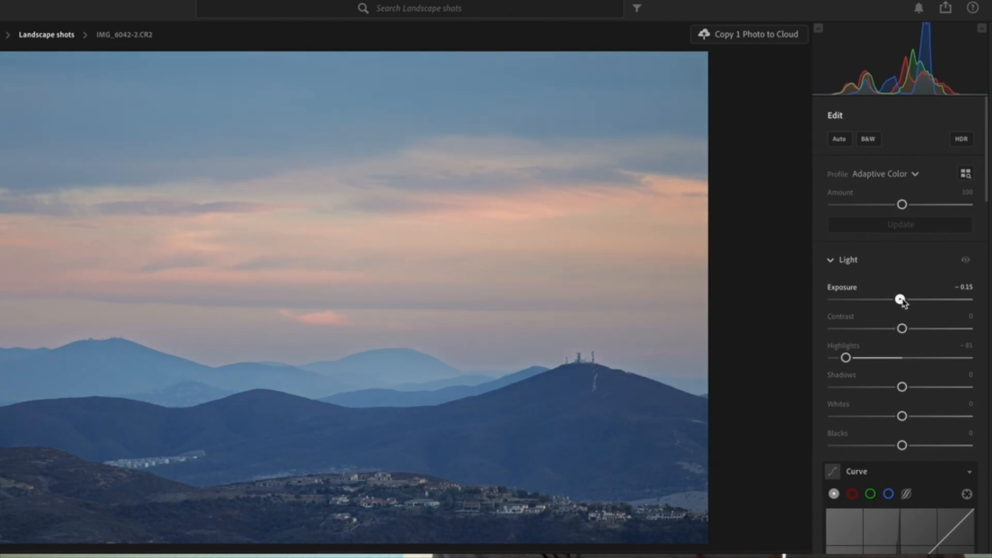
pyautogui.moveTo(903, 333); pyautogui.dragTo(910, 335)
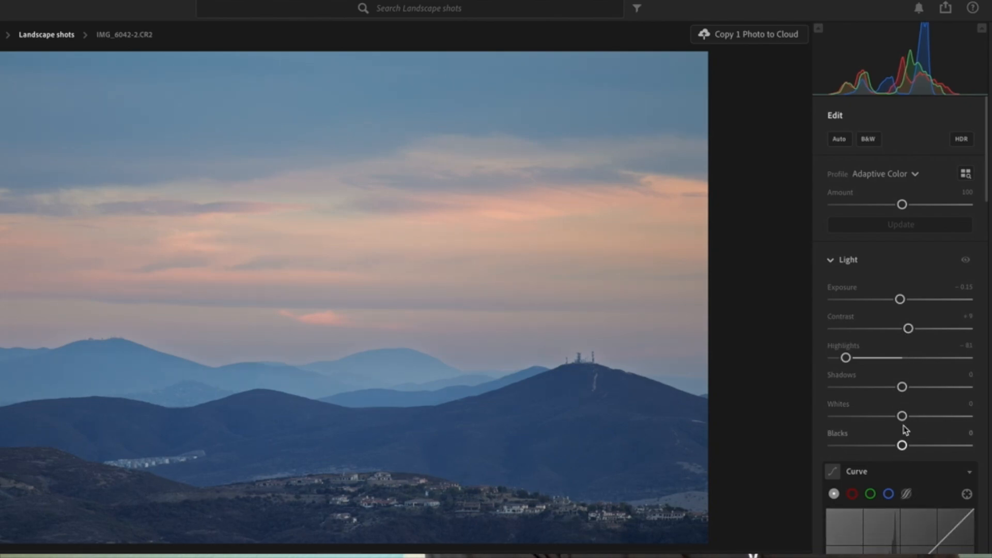
pyautogui.moveTo(901, 416); pyautogui.dragTo(895, 448)
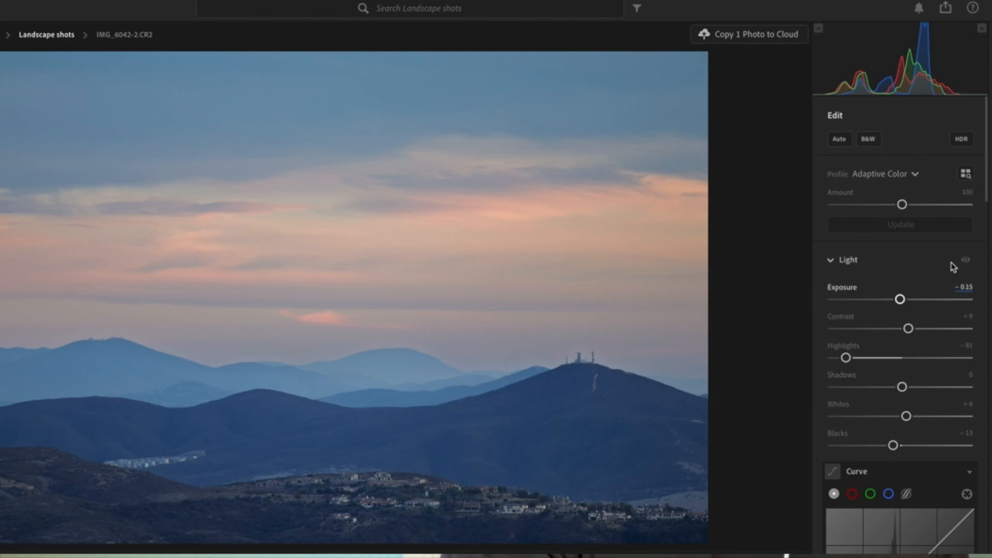
# Step: Set the white balance to Cloudy and raise Vibrance to +9
pyautogui.scroll(-10, 938, 406)
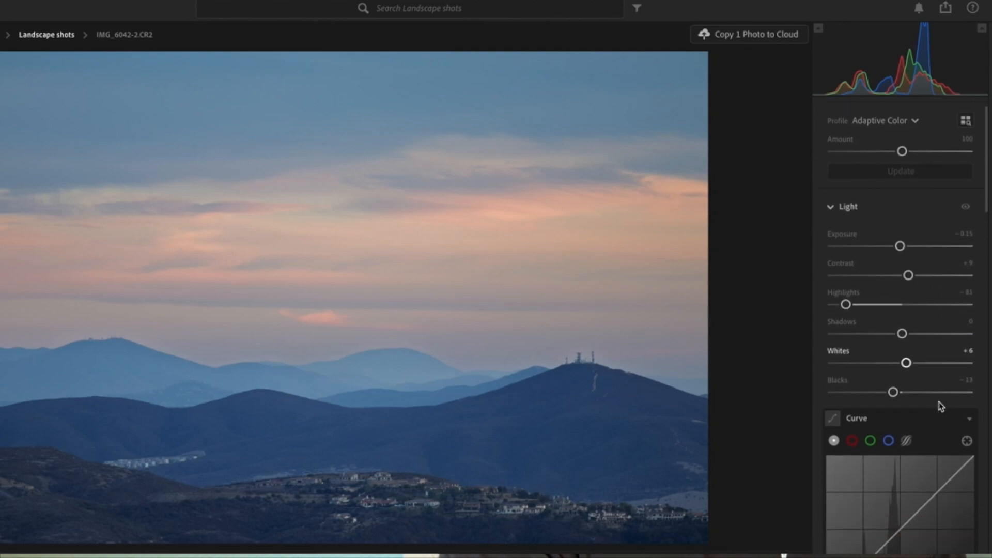
pyautogui.scroll(-3, 941, 406)
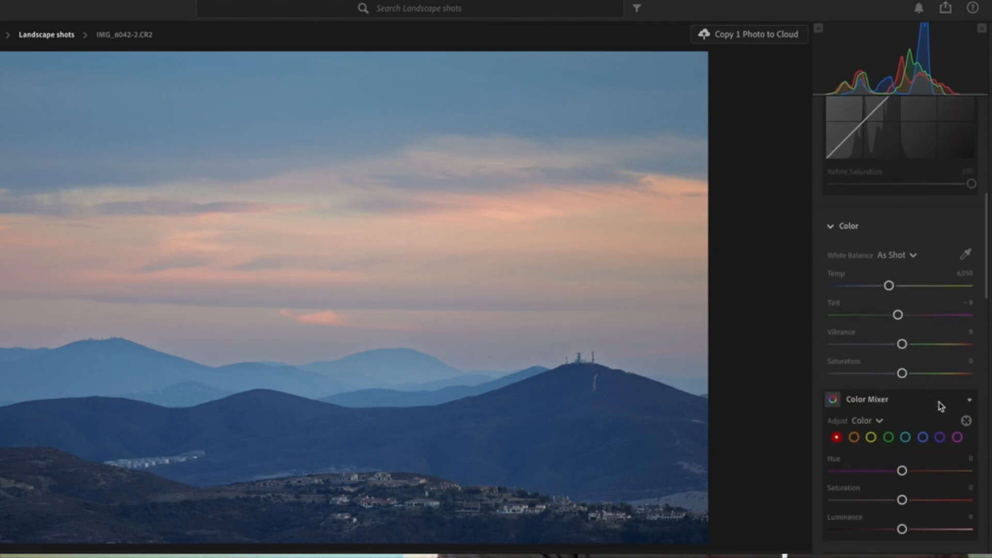
pyautogui.click(913, 255)
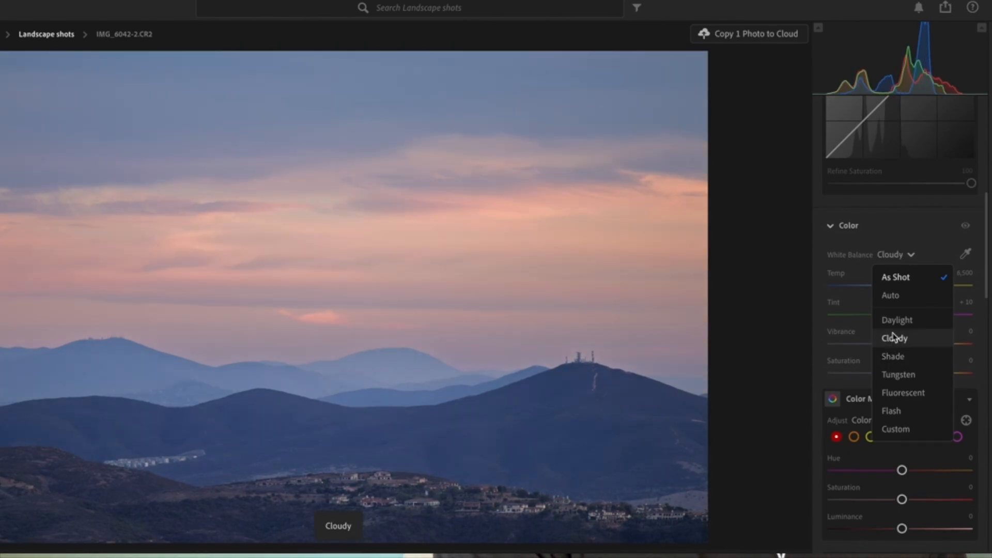
pyautogui.click(660, 210)
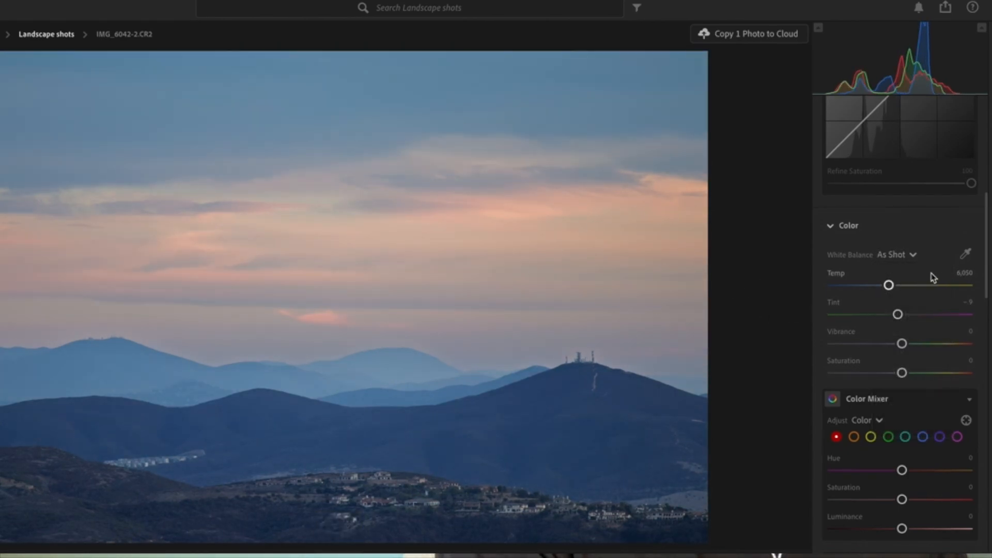
pyautogui.click(908, 255)
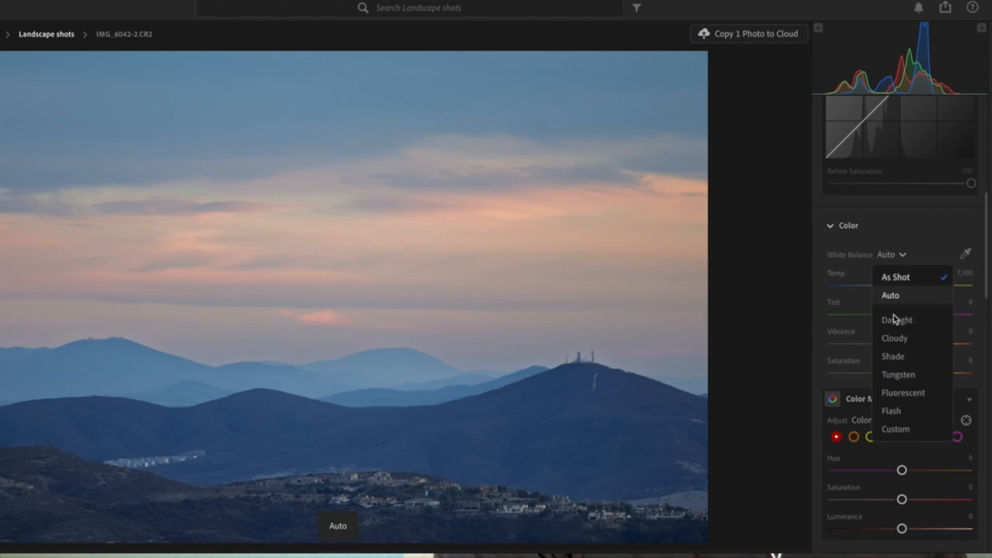
pyautogui.click(887, 341)
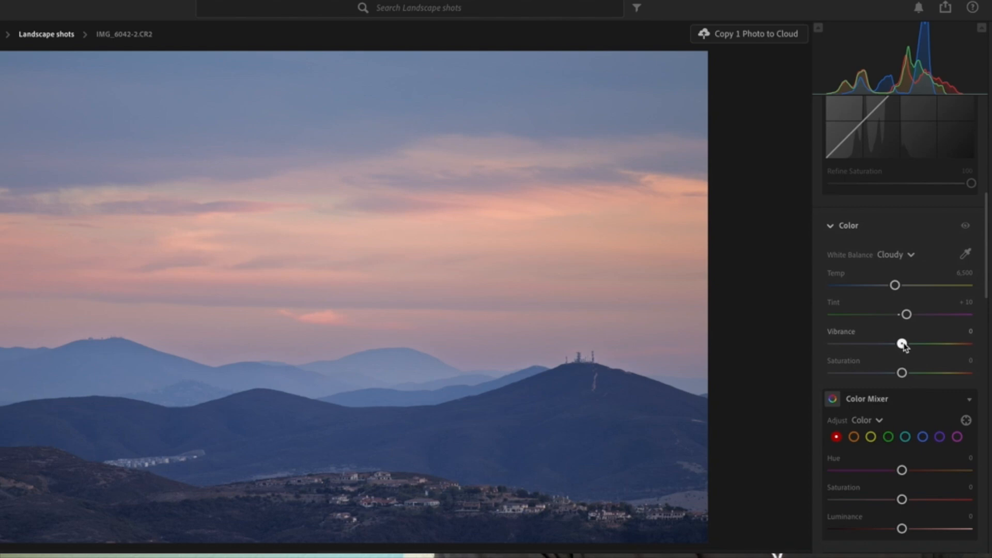
pyautogui.moveTo(903, 344); pyautogui.dragTo(908, 344)
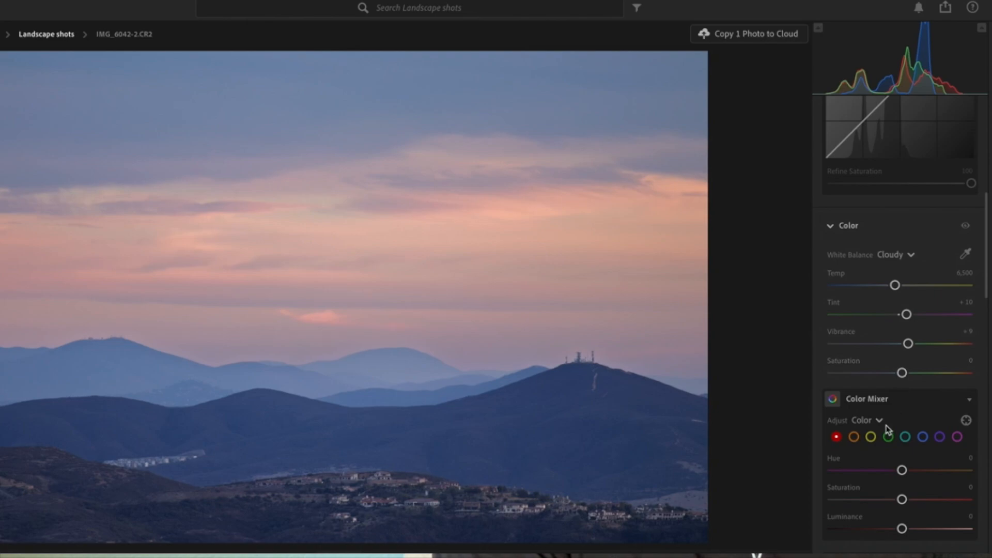
# Step: Look through the remaining edit panels down to Color Calibration and the options menu
pyautogui.scroll(-3, 887, 433)
pyautogui.scroll(-5, 888, 430)
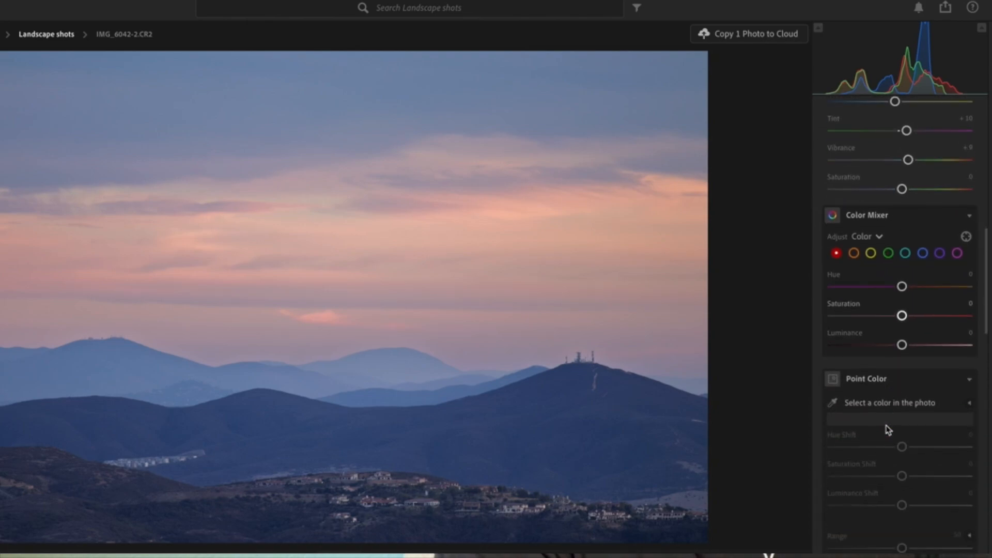
pyautogui.scroll(2, 888, 430)
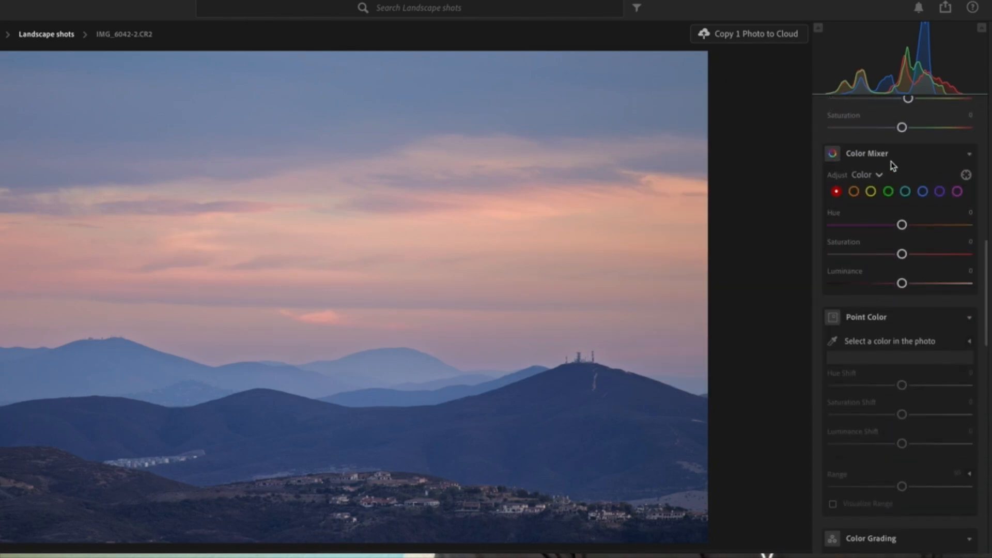
pyautogui.scroll(-8, 893, 377)
pyautogui.scroll(-10, 893, 378)
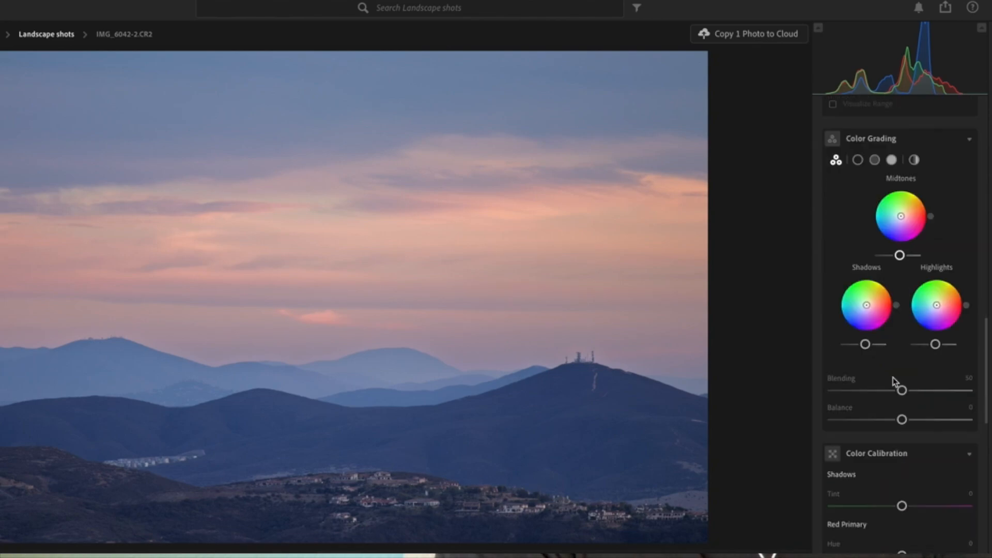
pyautogui.scroll(-3, 867, 295)
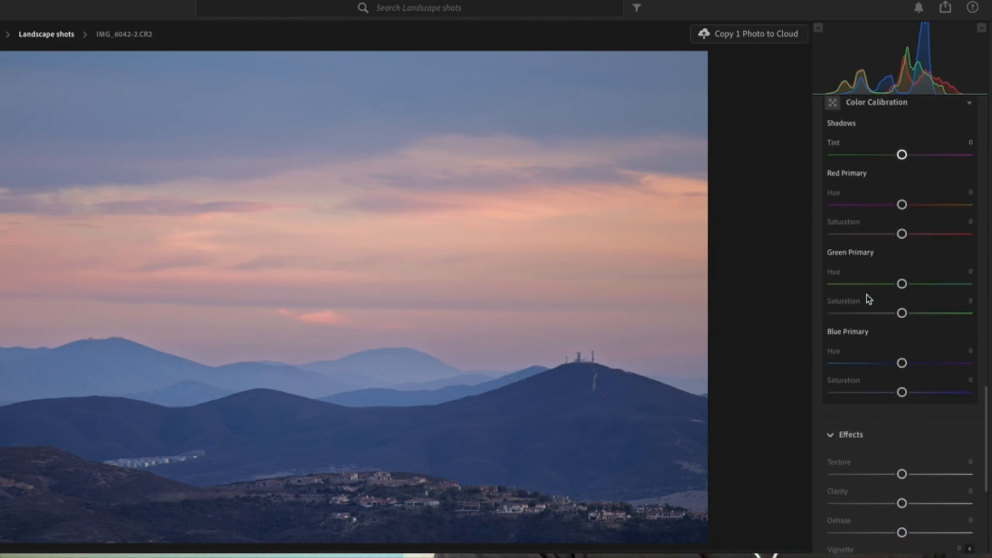
pyautogui.scroll(4, 878, 290)
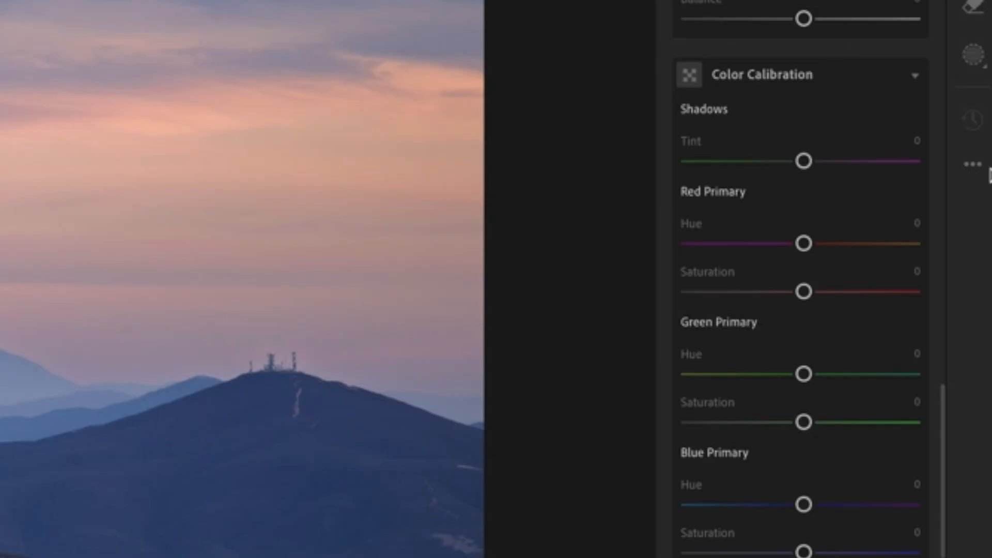
pyautogui.click(976, 170)
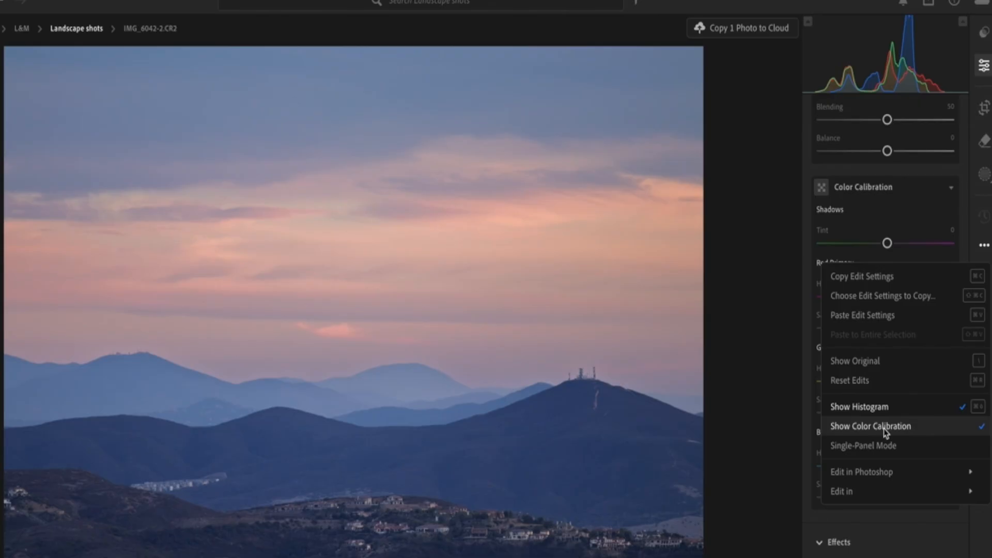
pyautogui.click(905, 211)
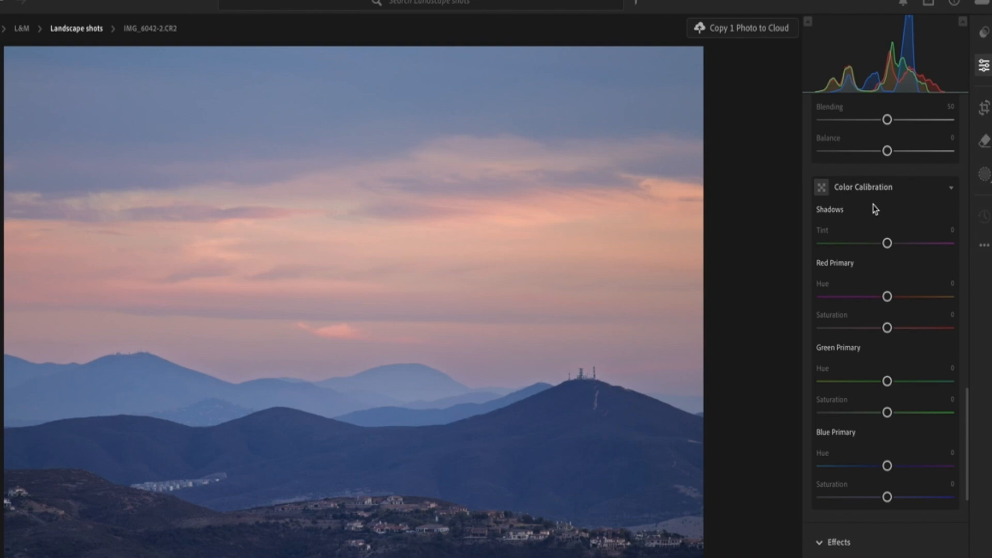
# Step: In Color Calibration, set Red Primary saturation to +59, Green Primary to +22 and Blue Primary to +15
pyautogui.scroll(1, 874, 208)
pyautogui.scroll(-2, 873, 207)
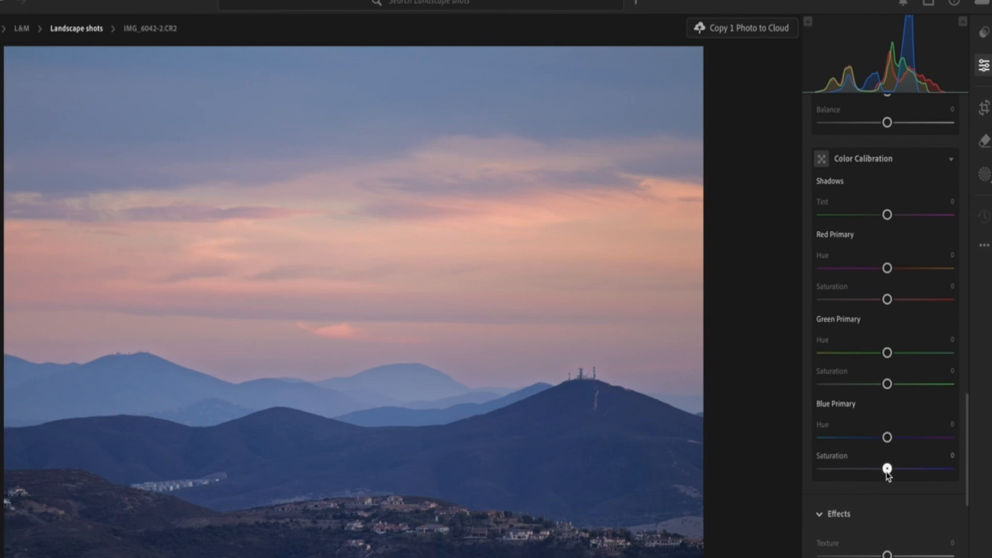
pyautogui.moveTo(887, 469); pyautogui.dragTo(896, 469)
pyautogui.moveTo(887, 385); pyautogui.dragTo(898, 384)
pyautogui.moveTo(889, 303); pyautogui.dragTo(926, 330)
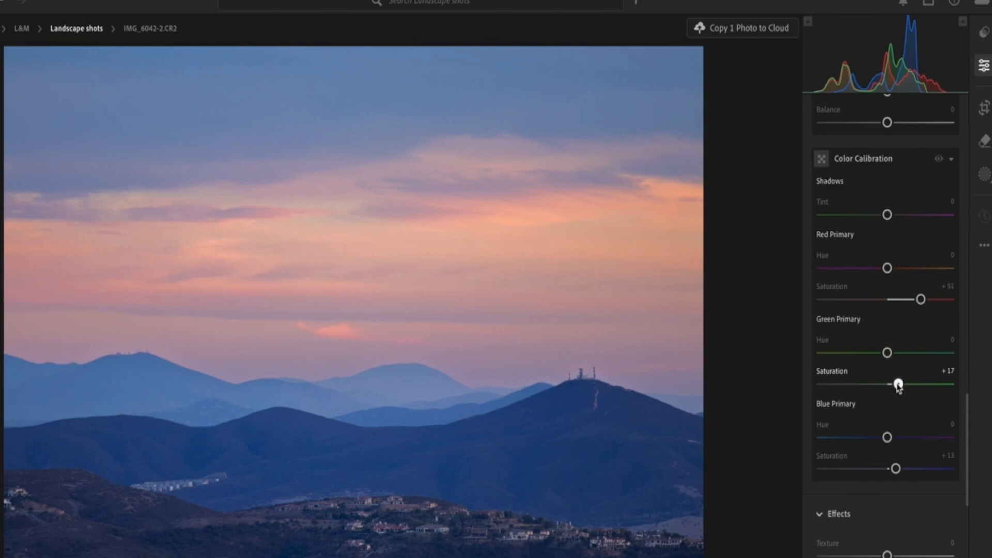
pyautogui.moveTo(898, 385); pyautogui.dragTo(904, 405)
pyautogui.moveTo(903, 405); pyautogui.dragTo(902, 411)
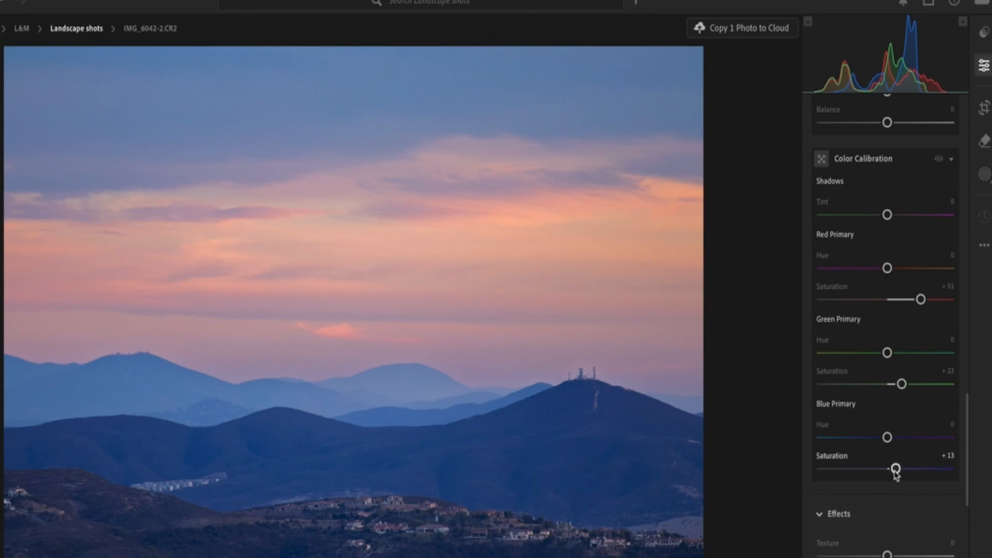
pyautogui.moveTo(896, 472); pyautogui.dragTo(911, 476)
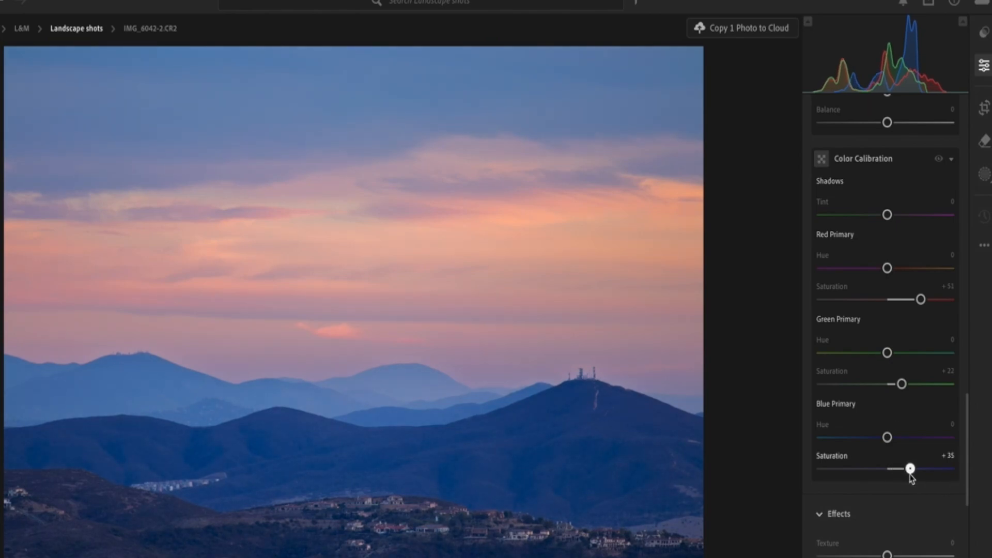
pyautogui.moveTo(911, 477)
pyautogui.mouseDown()
pyautogui.moveTo(887, 482)
pyautogui.moveTo(899, 479)
pyautogui.mouseUp()
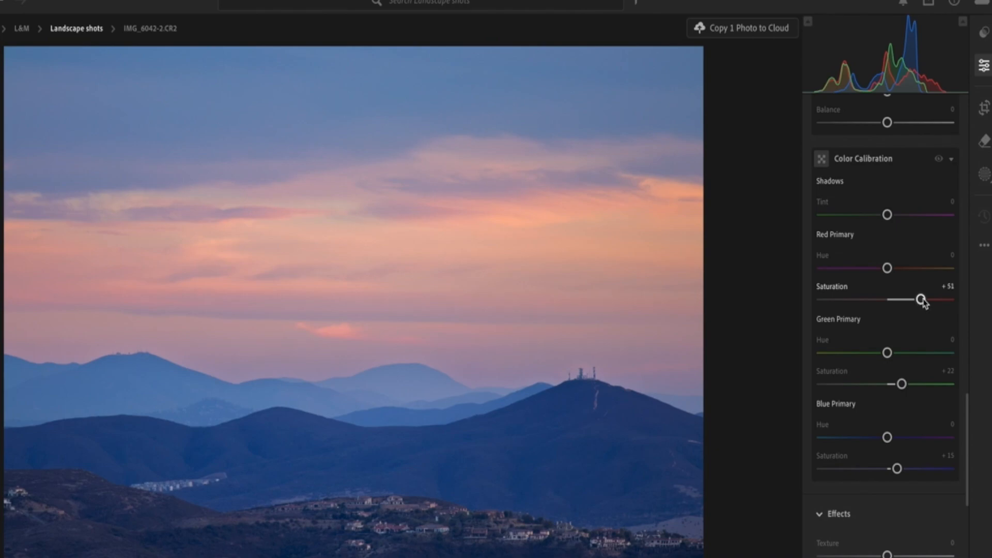
pyautogui.moveTo(921, 299); pyautogui.dragTo(928, 323)
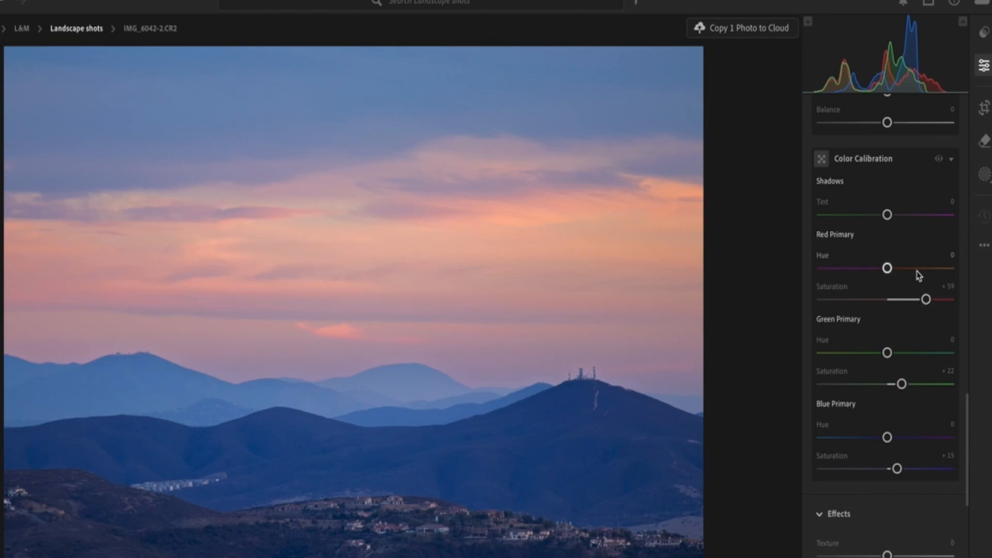
# Step: Desaturate all eight Color Mixer colors, Red through Magenta, to -100 to see where each appears
pyautogui.scroll(3, 910, 253)
pyautogui.scroll(10, 910, 253)
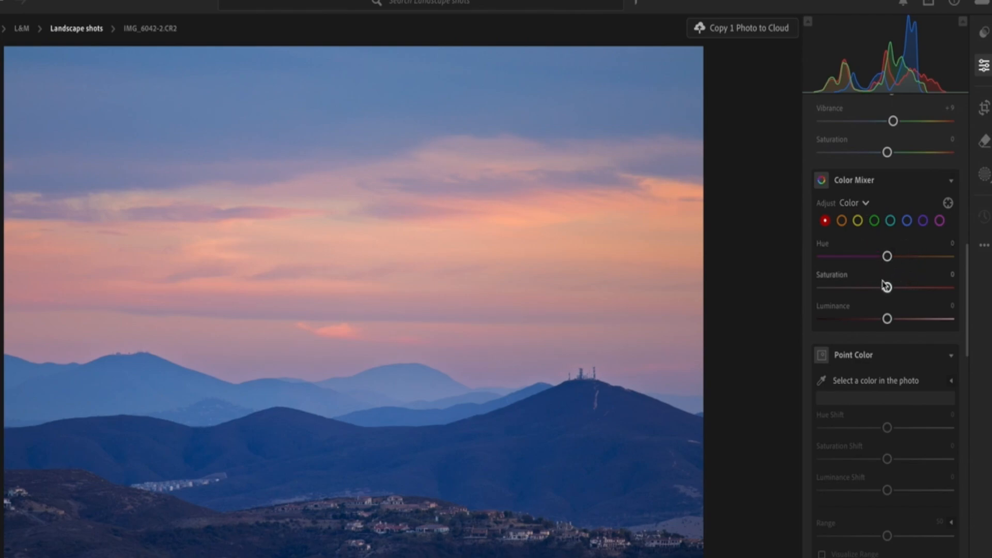
pyautogui.moveTo(887, 290); pyautogui.dragTo(793, 305)
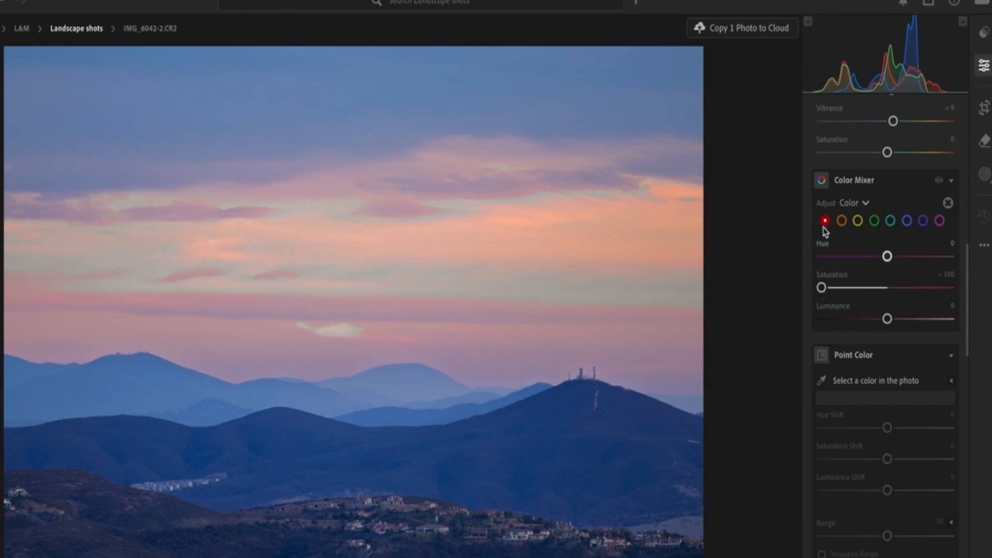
pyautogui.click(842, 221)
pyautogui.moveTo(888, 287); pyautogui.dragTo(820, 288)
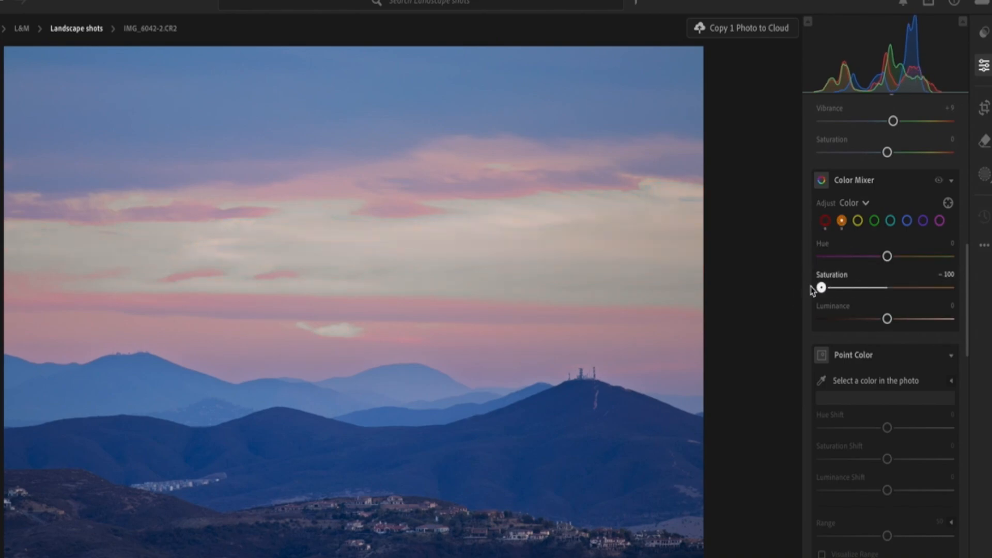
pyautogui.click(858, 221)
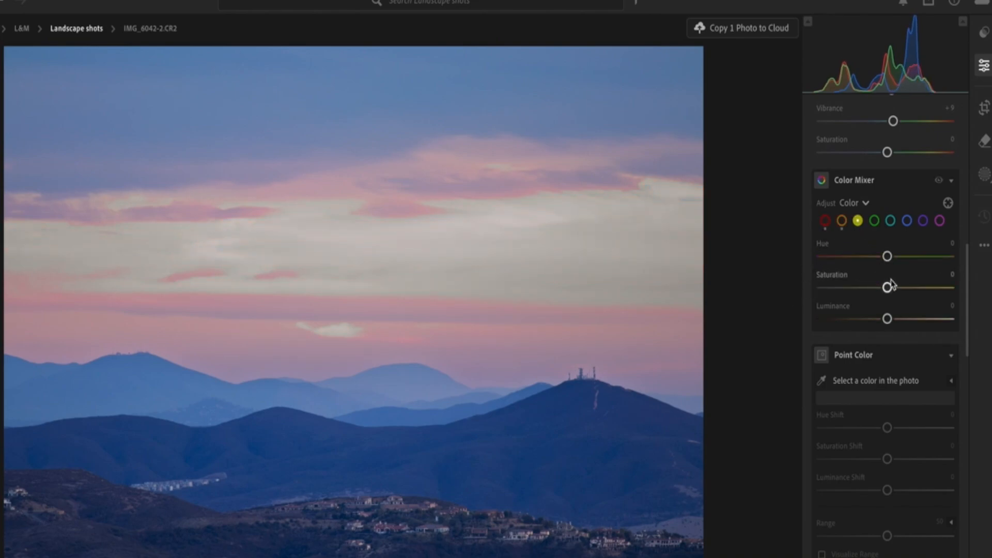
pyautogui.moveTo(887, 290); pyautogui.dragTo(806, 305)
pyautogui.click(874, 222)
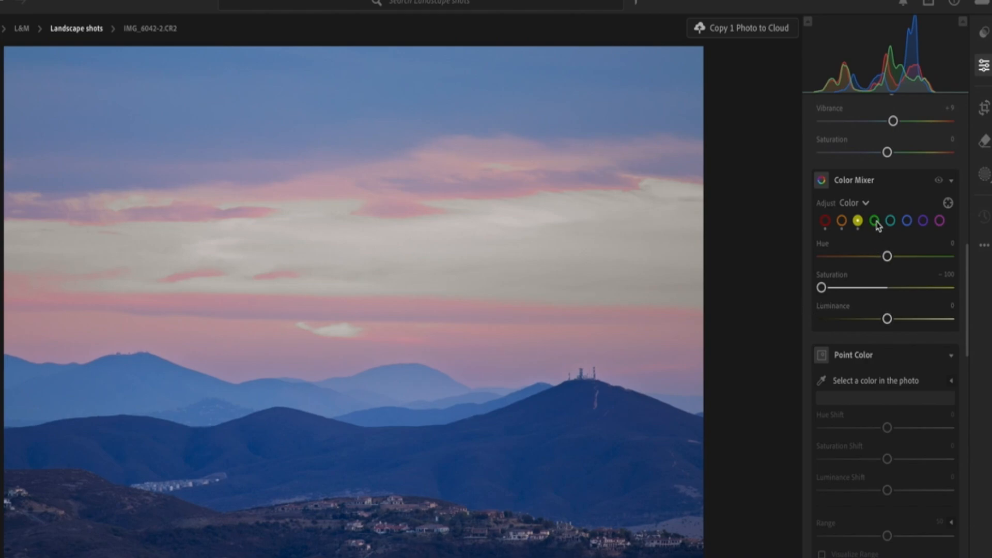
pyautogui.moveTo(888, 287); pyautogui.dragTo(795, 306)
pyautogui.click(891, 223)
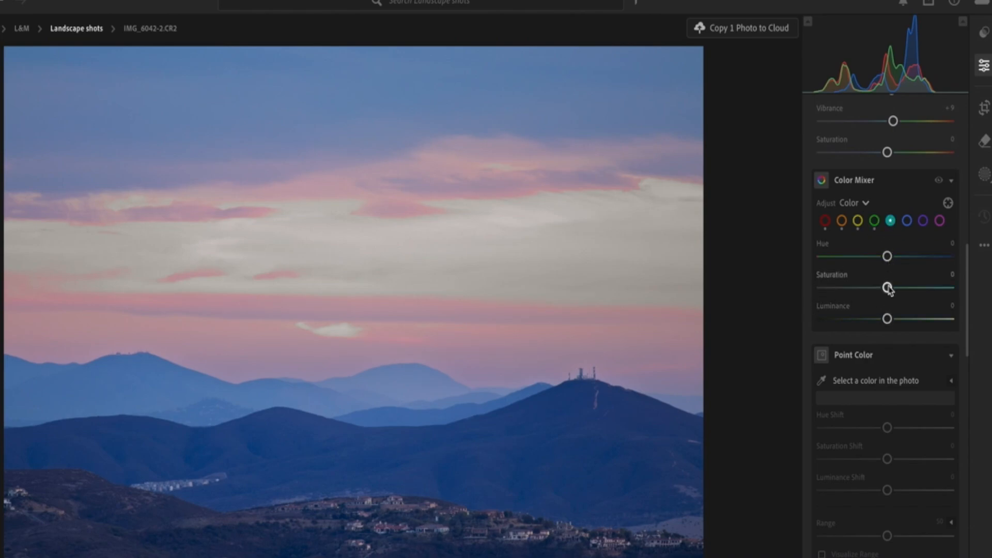
pyautogui.moveTo(888, 288); pyautogui.dragTo(802, 287)
pyautogui.click(908, 221)
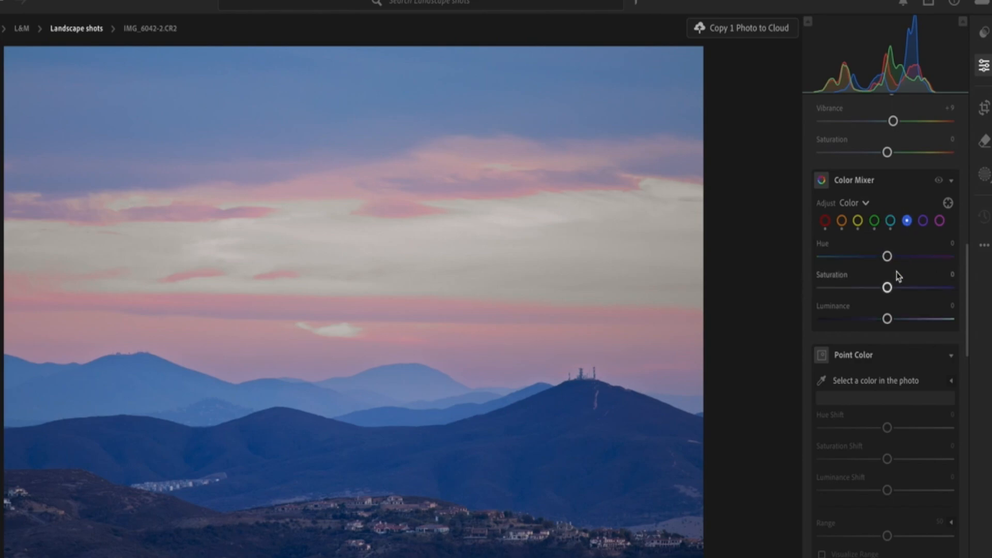
pyautogui.moveTo(888, 289); pyautogui.dragTo(811, 295)
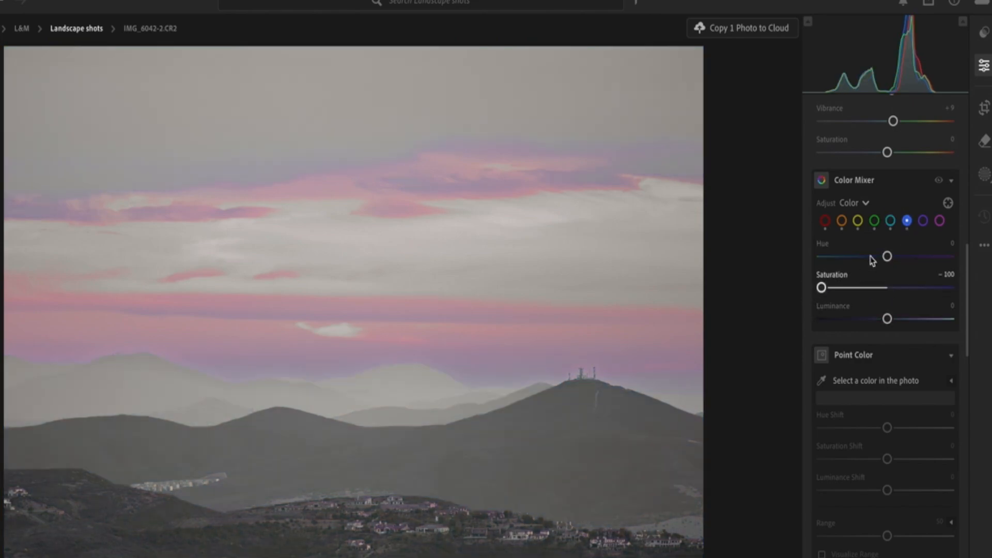
pyautogui.click(923, 222)
pyautogui.moveTo(887, 288); pyautogui.dragTo(819, 287)
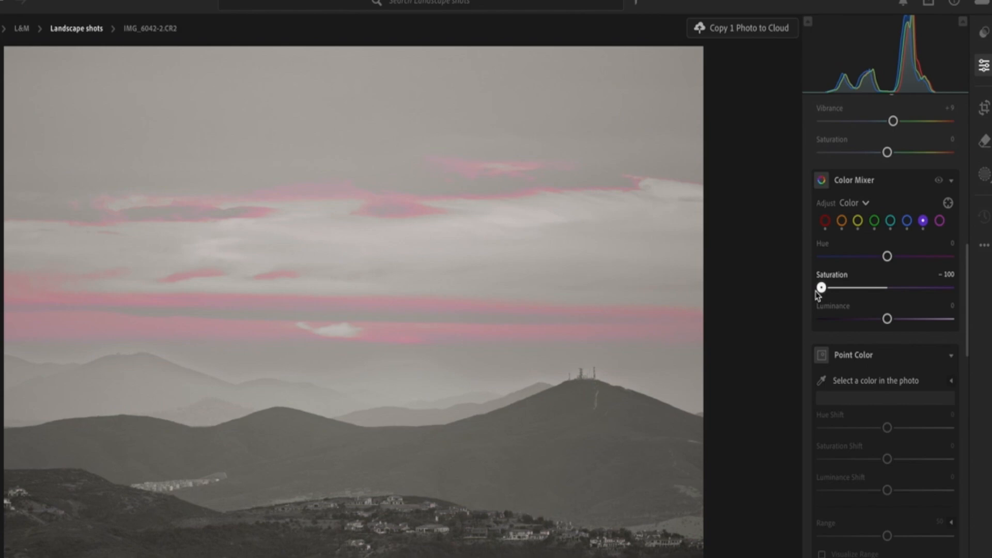
pyautogui.click(940, 221)
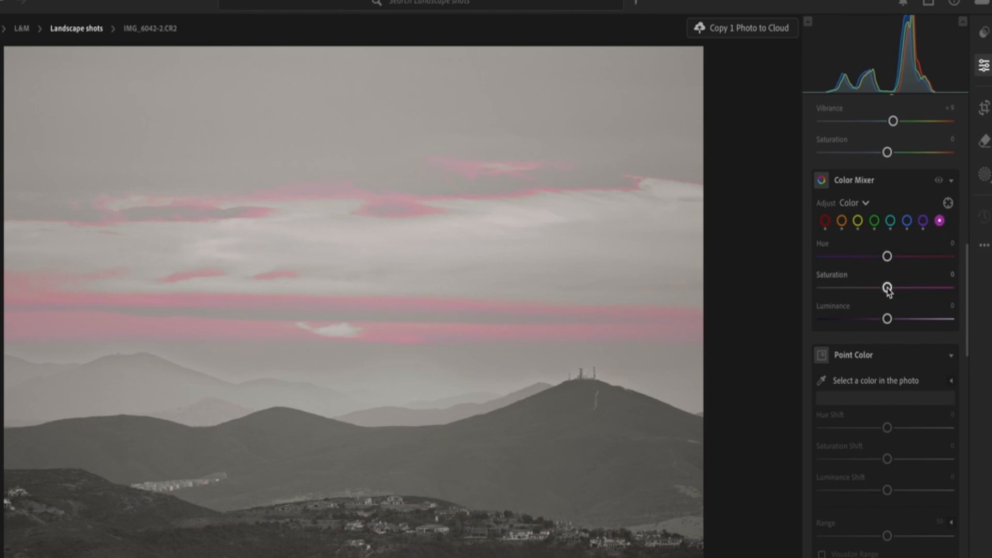
pyautogui.moveTo(887, 288); pyautogui.dragTo(822, 287)
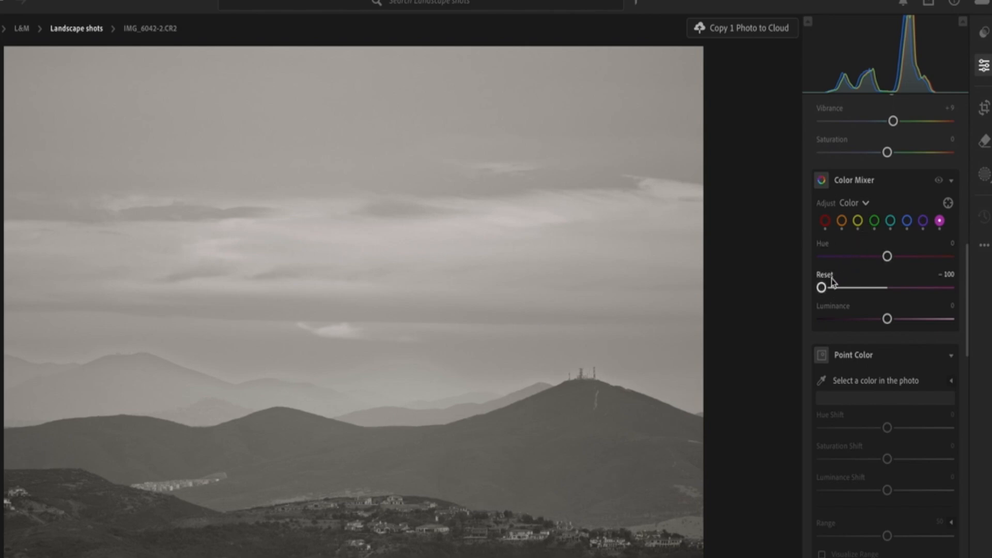
# Step: Set Magenta saturation to -8 and Purple saturation to -21, then adjust Blue saturation
pyautogui.moveTo(821, 289); pyautogui.dragTo(883, 297)
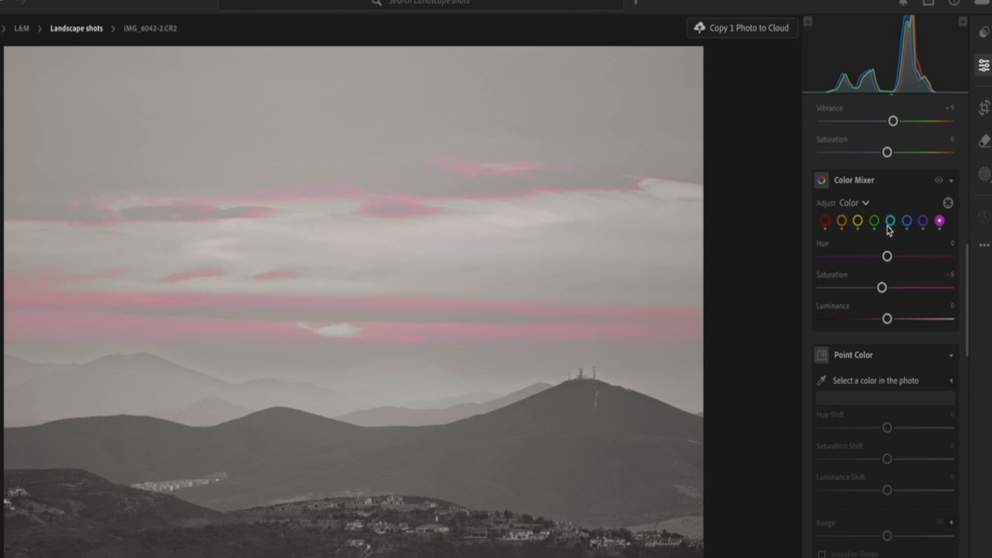
pyautogui.click(923, 223)
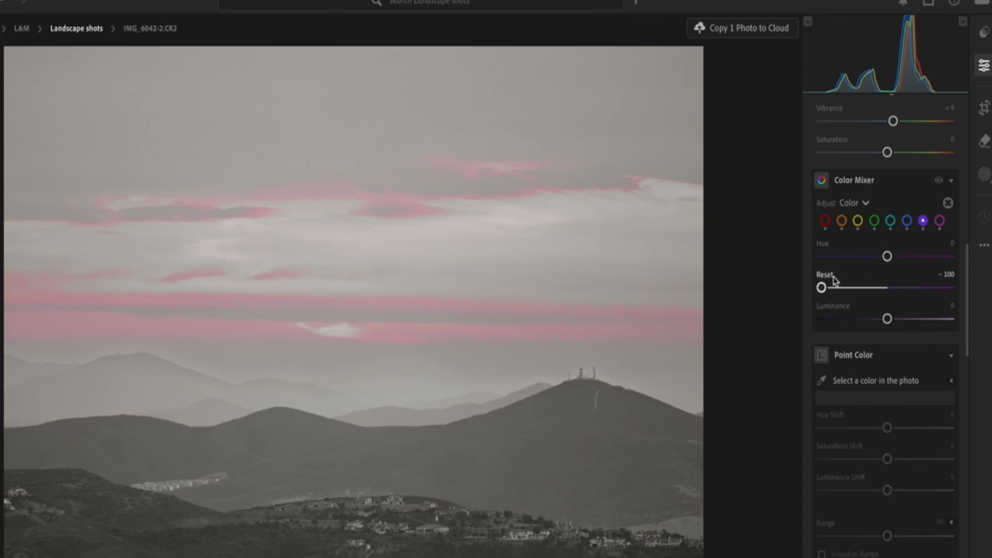
pyautogui.moveTo(827, 287); pyautogui.dragTo(876, 294)
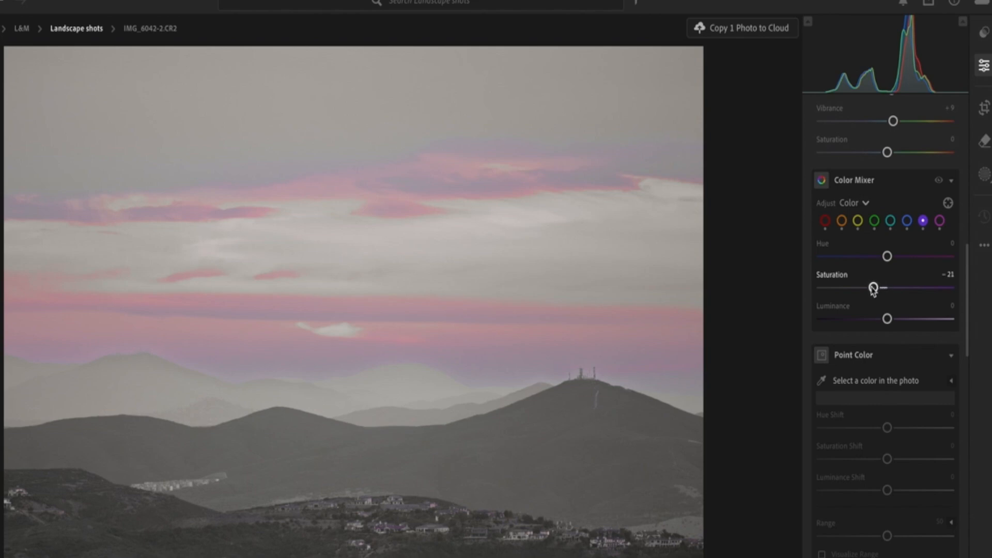
pyautogui.click(906, 221)
pyautogui.moveTo(887, 287)
pyautogui.mouseDown()
pyautogui.moveTo(821, 289)
pyautogui.moveTo(901, 295)
pyautogui.mouseUp()
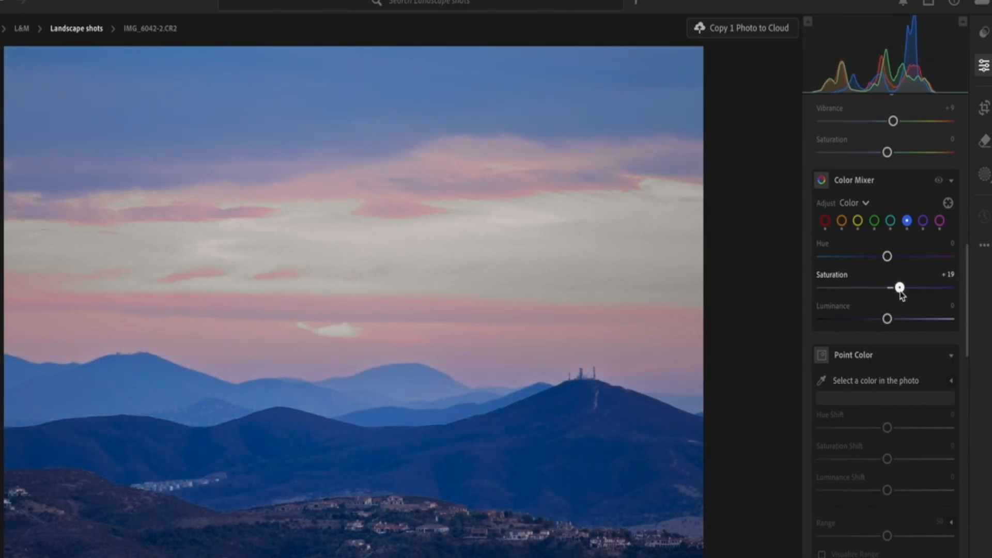
pyautogui.moveTo(901, 294)
pyautogui.mouseDown()
pyautogui.moveTo(821, 288)
pyautogui.moveTo(903, 290)
pyautogui.moveTo(805, 297)
pyautogui.moveTo(907, 283)
pyautogui.moveTo(842, 289)
pyautogui.moveTo(940, 290)
pyautogui.moveTo(827, 303)
pyautogui.moveTo(923, 305)
pyautogui.moveTo(833, 314)
pyautogui.moveTo(968, 295)
pyautogui.moveTo(887, 289)
pyautogui.mouseUp()
# Step: Set Aqua saturation to -2 and Green saturation to -6 in the Color Mixer
pyautogui.click(890, 220)
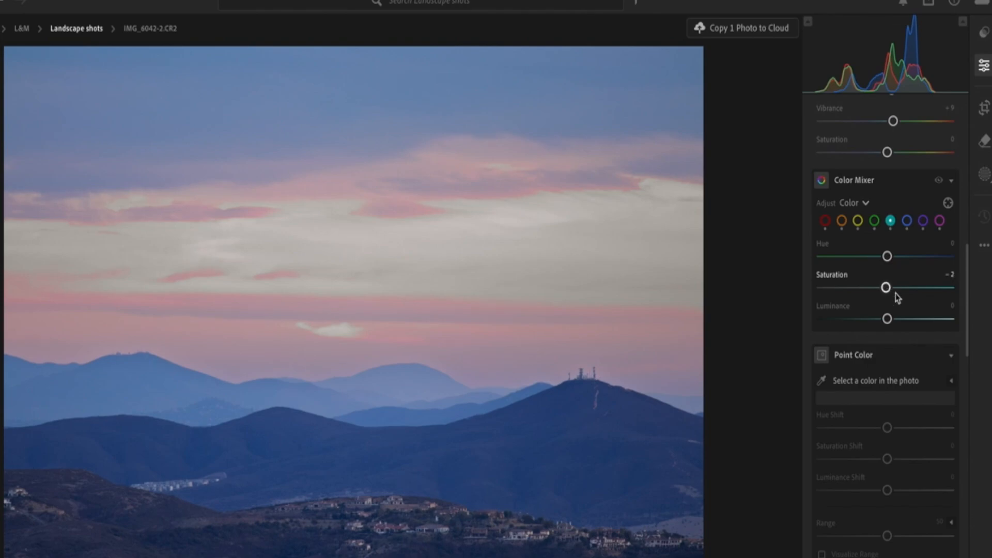
pyautogui.click(874, 224)
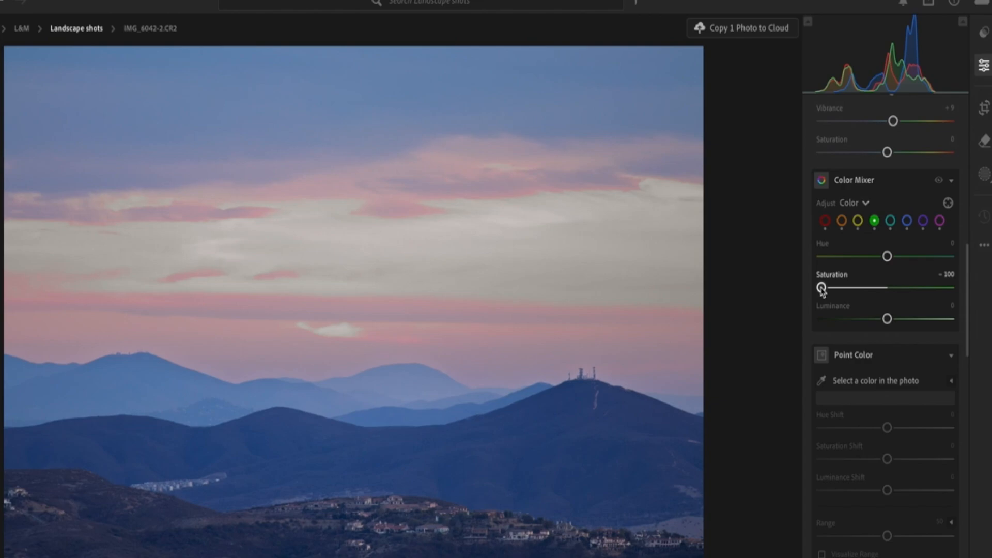
pyautogui.moveTo(822, 289); pyautogui.dragTo(885, 299)
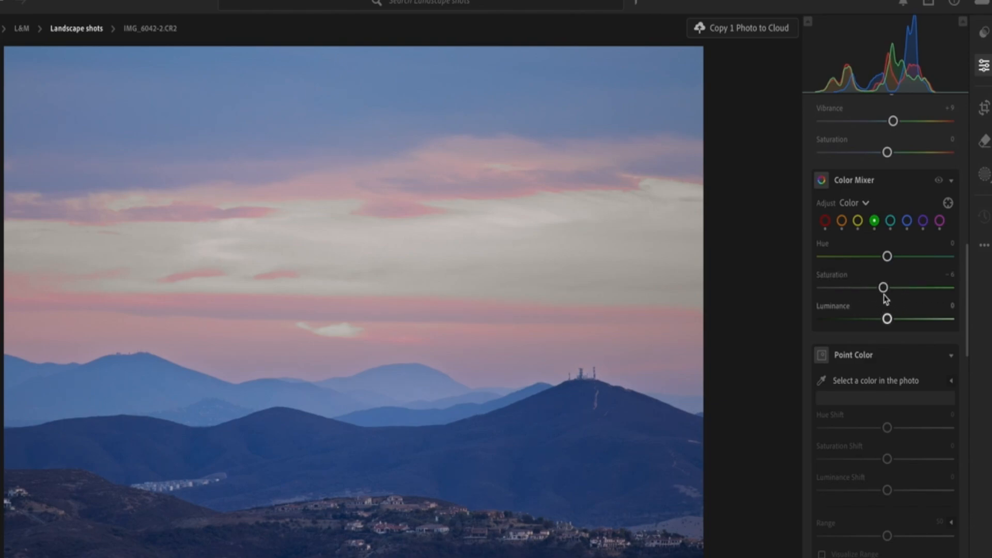
# Step: Raise Yellow saturation back up and set Orange saturation to +29
pyautogui.click(858, 223)
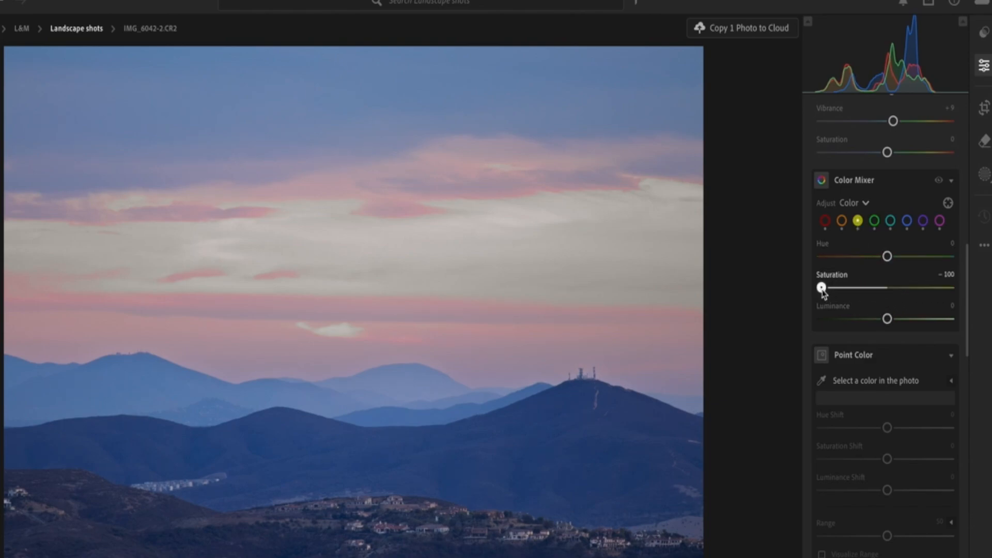
pyautogui.moveTo(821, 288); pyautogui.dragTo(907, 327)
pyautogui.click(842, 222)
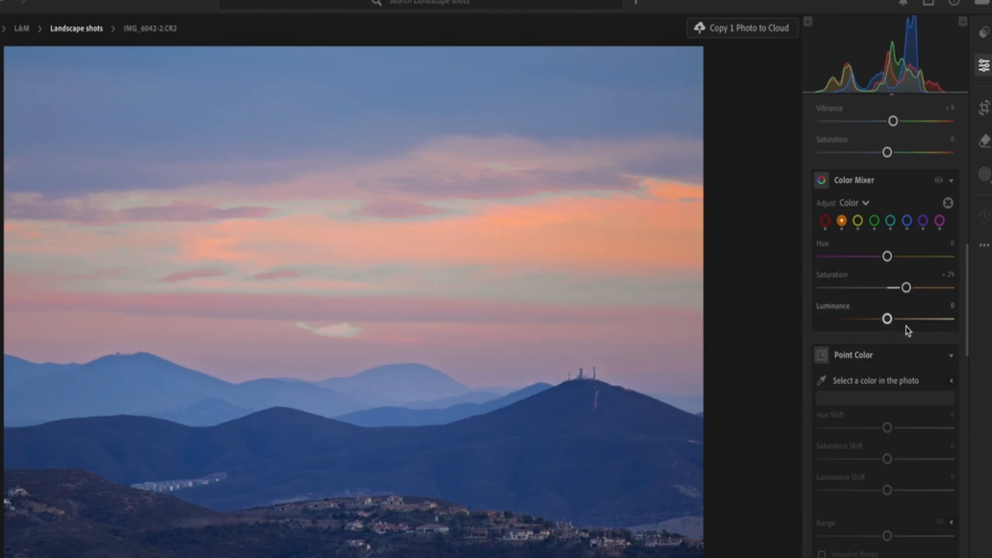
# Step: Set Red saturation in the Color Mixer to +34
pyautogui.click(826, 222)
pyautogui.moveTo(823, 288); pyautogui.dragTo(915, 316)
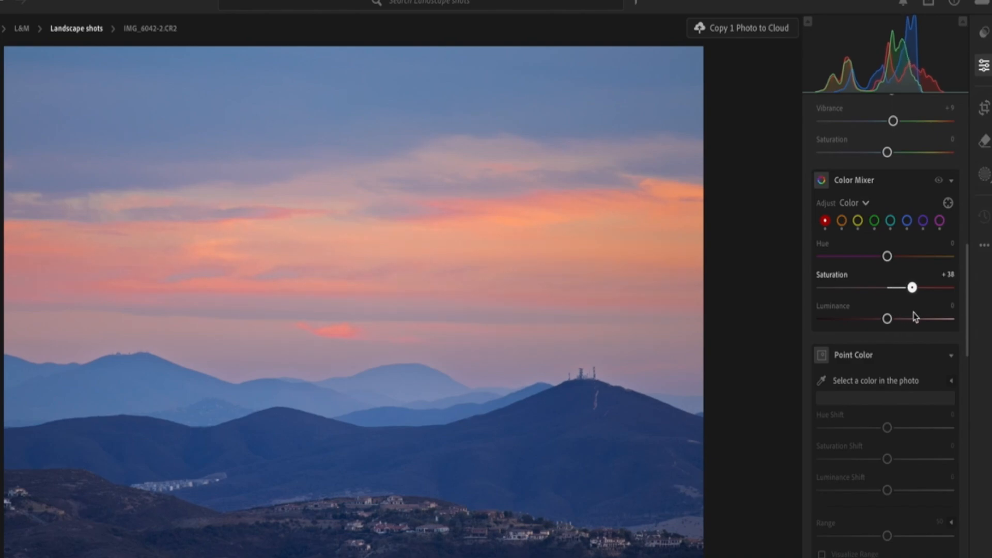
pyautogui.moveTo(915, 317); pyautogui.dragTo(915, 317)
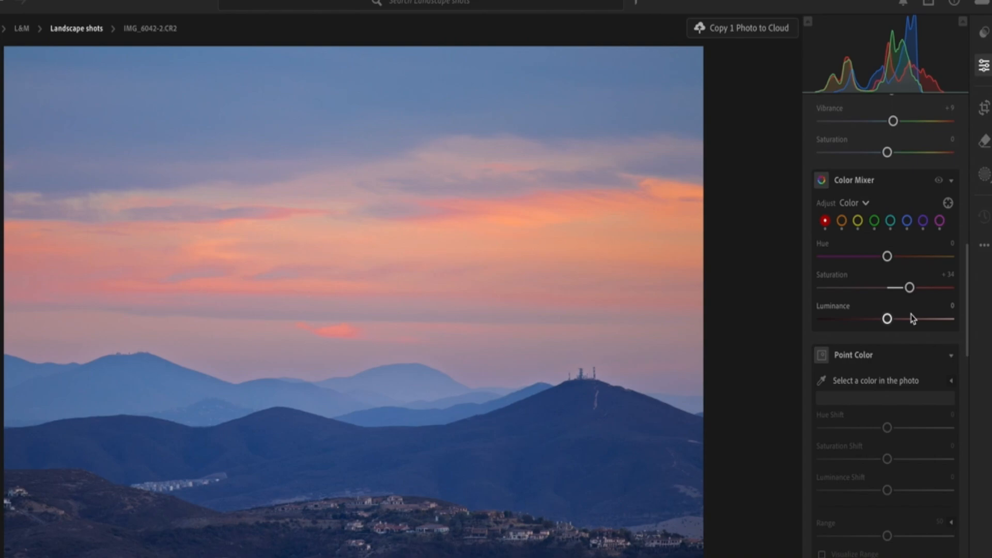
# Step: Compare the edited photo with the original before edits
pyautogui.press('\\')
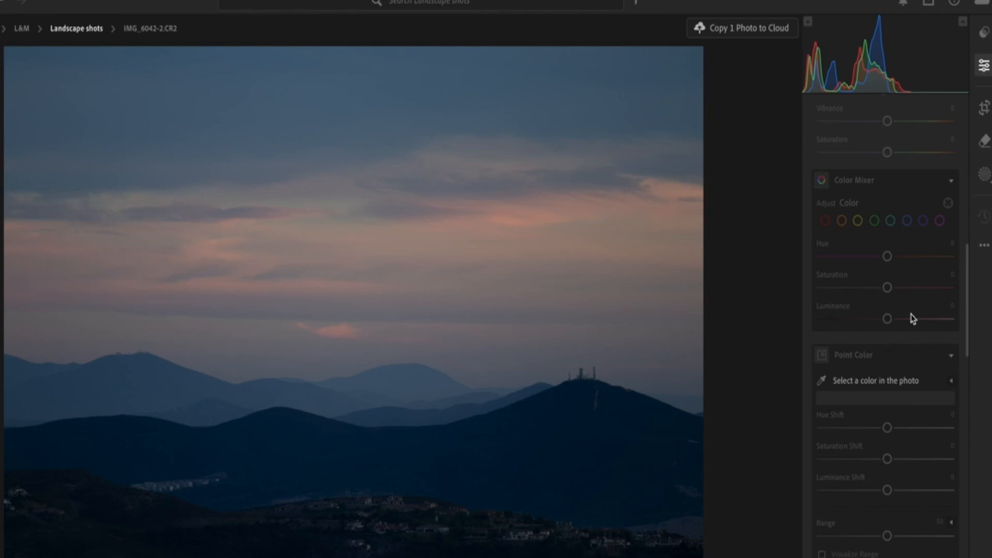
pyautogui.press('\\')
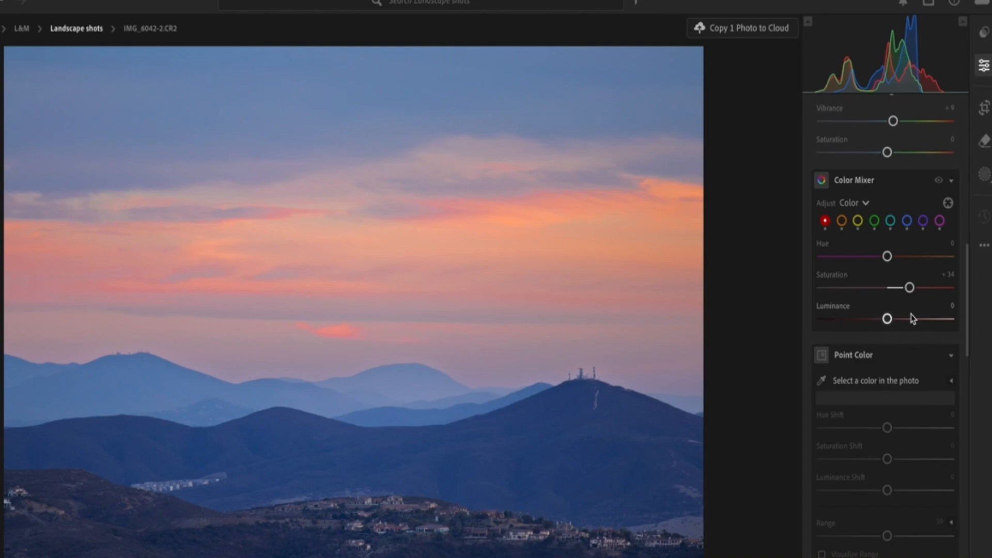
# Step: In Color Grading, raise the Highlights luminance and lower the Midtones luminance slightly
pyautogui.scroll(5, 912, 318)
pyautogui.scroll(-8, 912, 318)
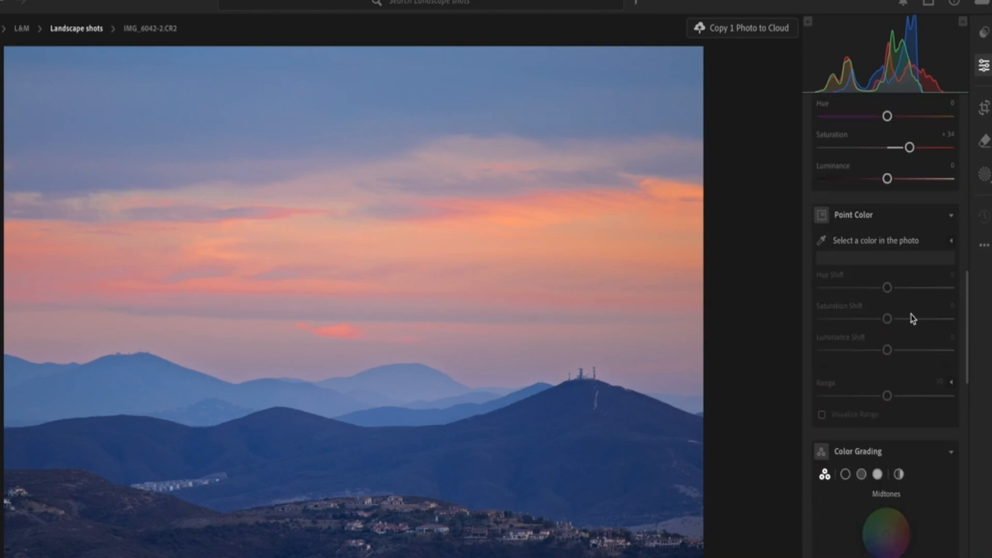
pyautogui.scroll(-6, 910, 317)
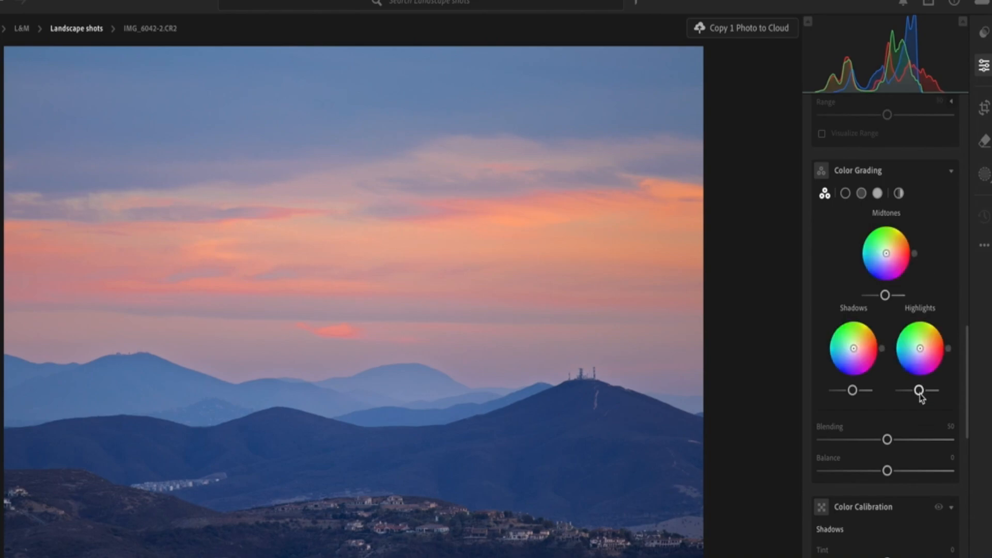
pyautogui.moveTo(920, 394)
pyautogui.moveTo(920, 394); pyautogui.dragTo(933, 395)
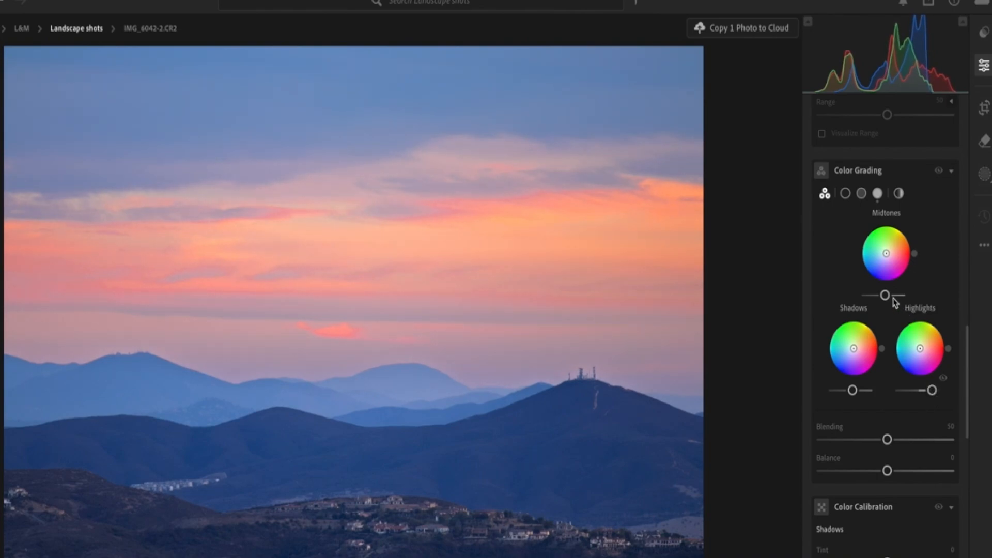
pyautogui.moveTo(886, 297)
pyautogui.moveTo(886, 298); pyautogui.dragTo(879, 302)
pyautogui.moveTo(878, 301); pyautogui.dragTo(878, 301)
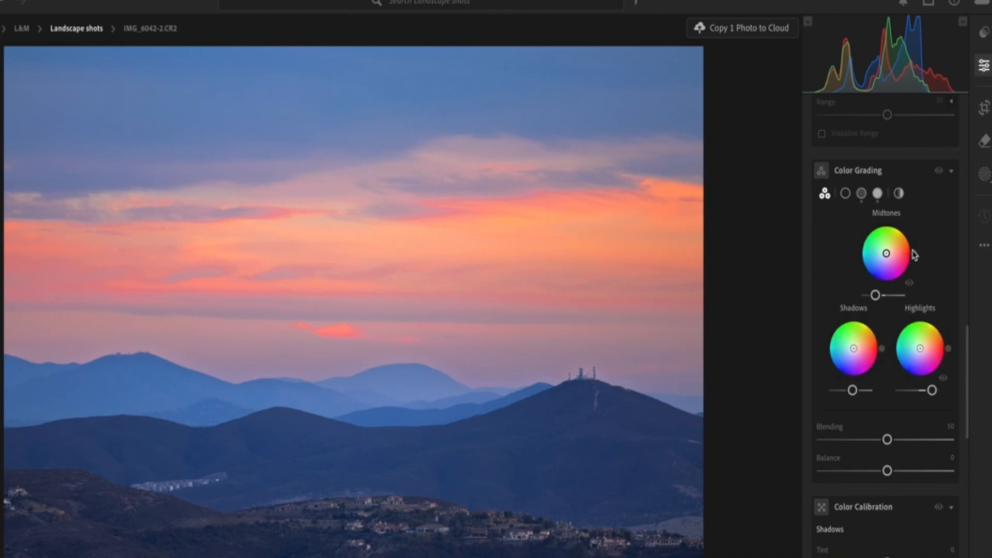
# Step: Lower Red saturation in the Color Mixer to +13
pyautogui.scroll(10, 907, 310)
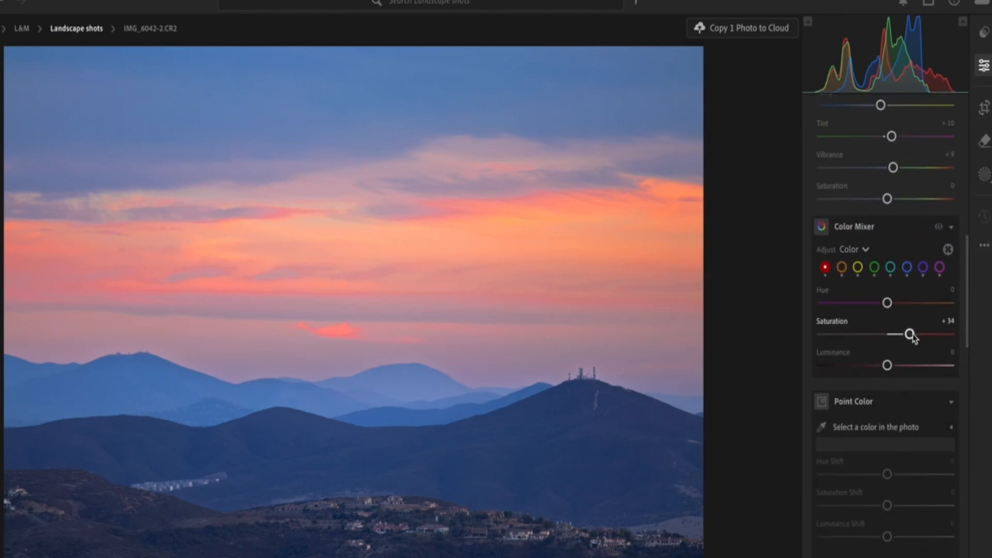
pyautogui.moveTo(910, 335); pyautogui.dragTo(896, 339)
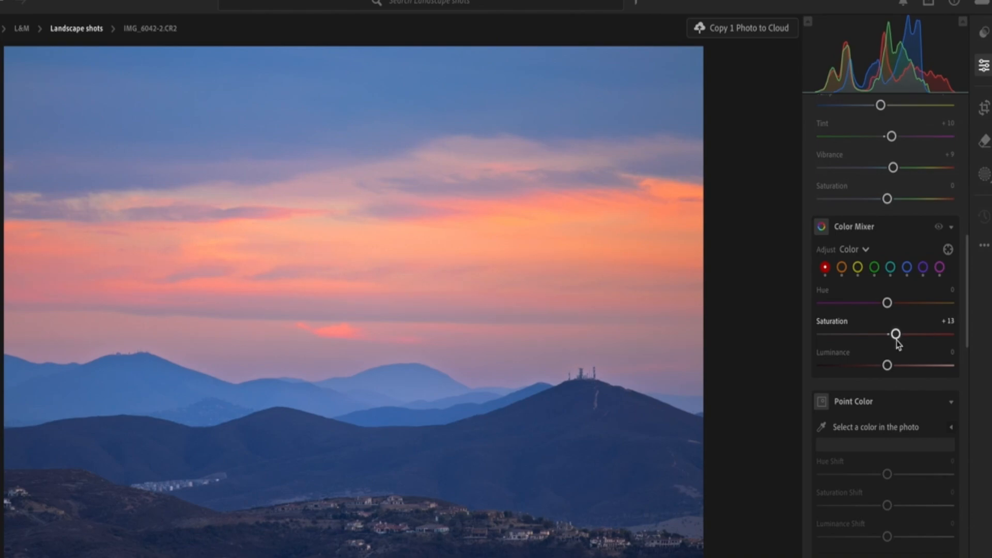
# Step: Create a new mask that automatically selects the sky
pyautogui.scroll(-5, 898, 343)
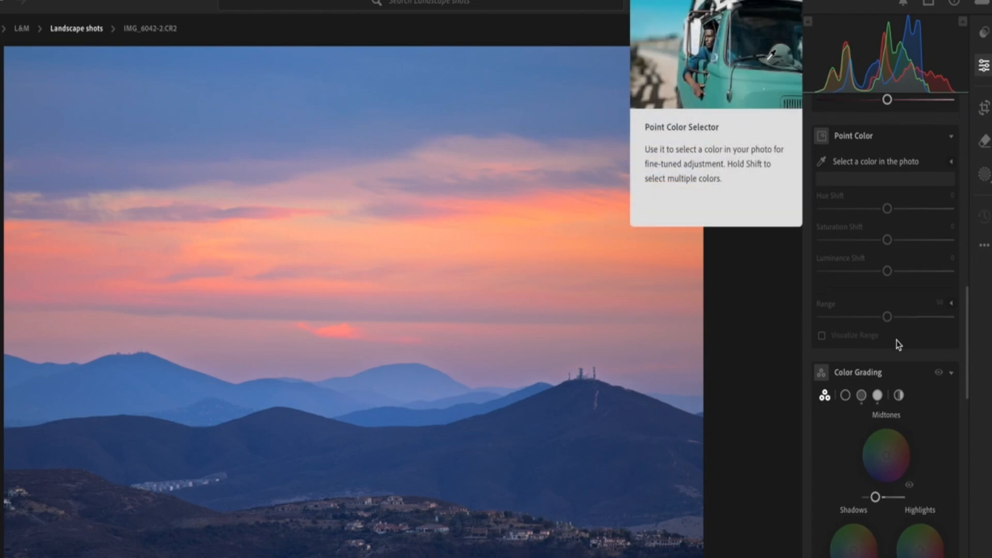
pyautogui.scroll(-2, 899, 345)
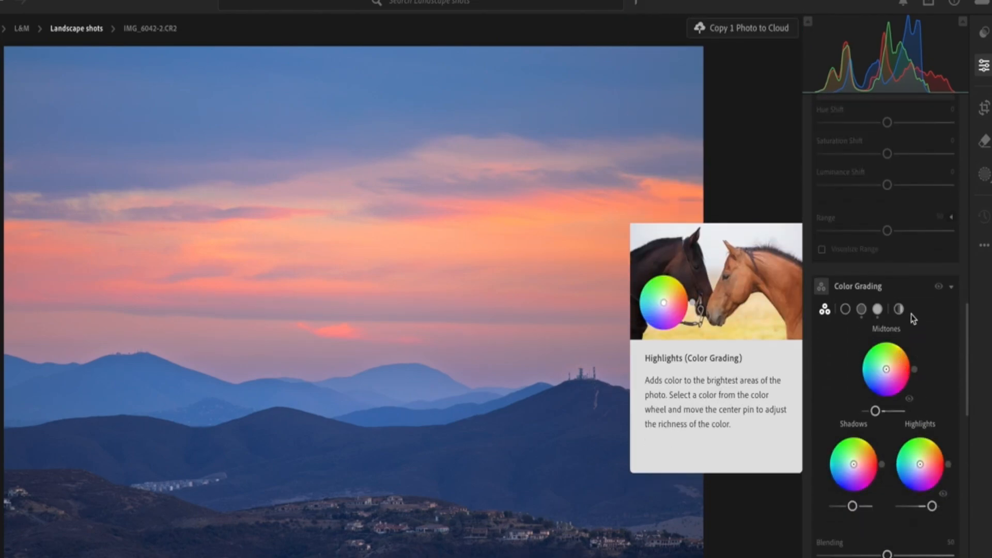
pyautogui.scroll(15, 914, 318)
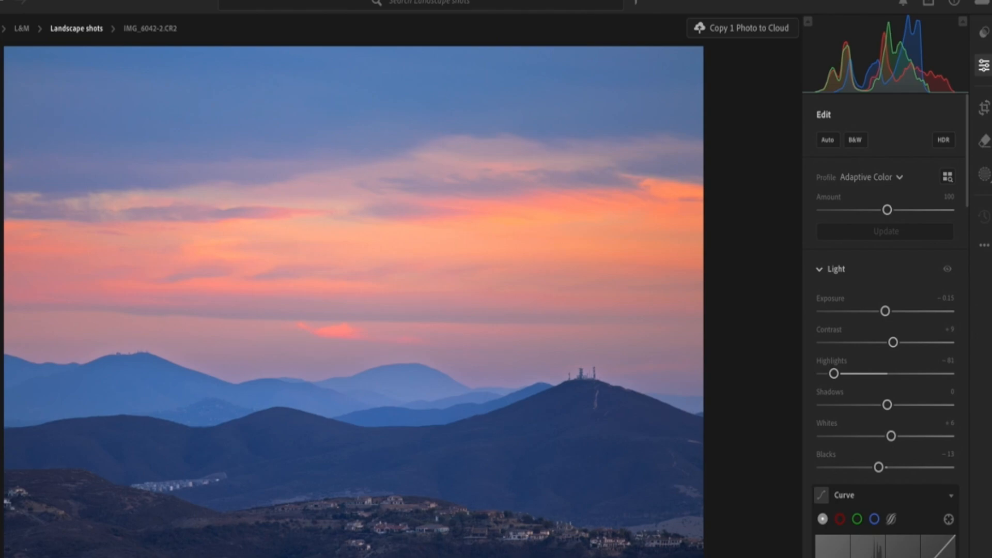
pyautogui.click(984, 176)
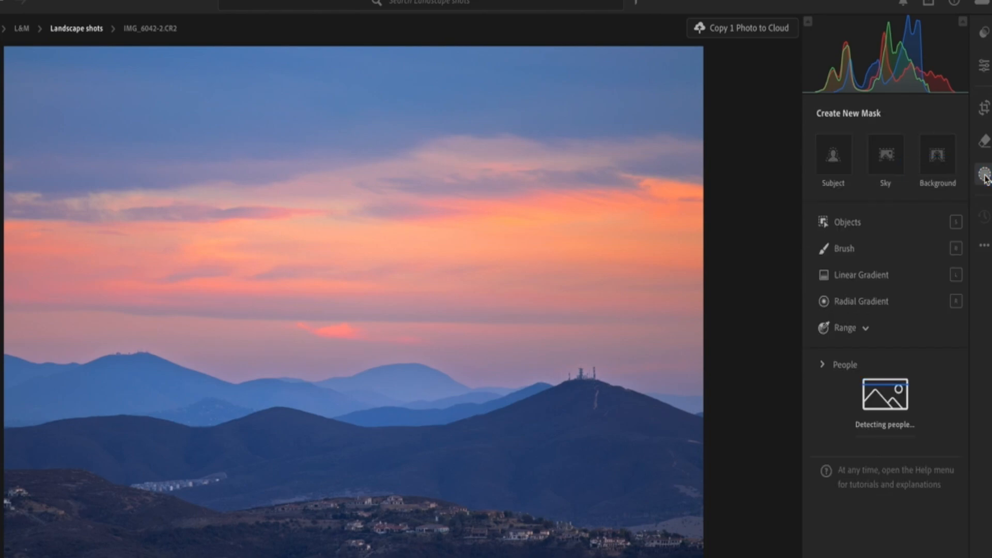
pyautogui.click(880, 158)
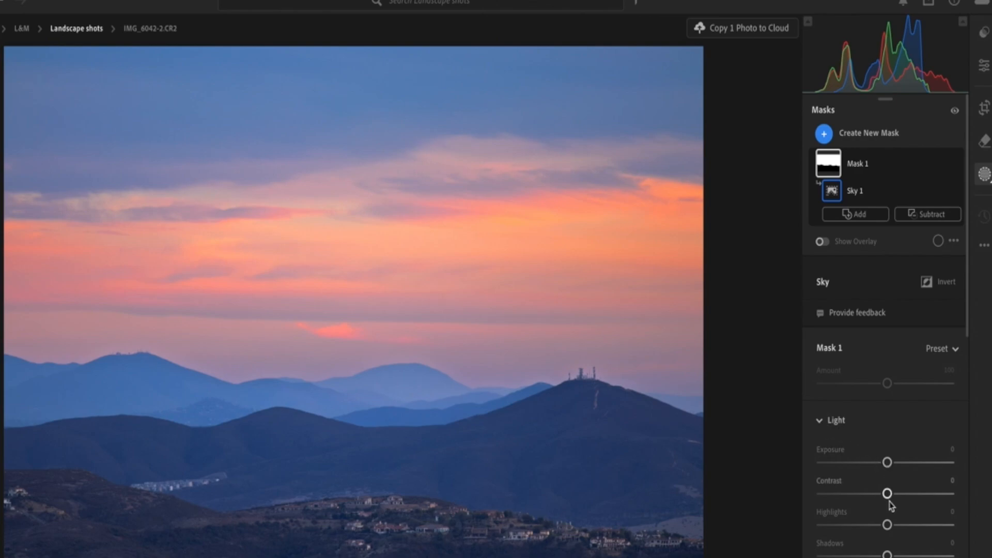
# Step: On the sky mask, set Highlights to -16 and Exposure to +0.08
pyautogui.moveTo(887, 525); pyautogui.dragTo(816, 527)
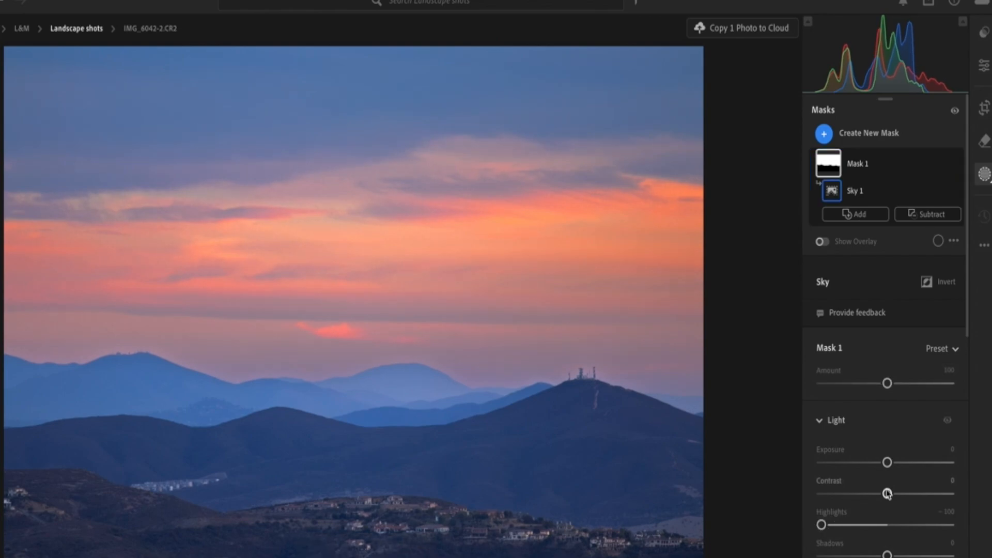
pyautogui.moveTo(888, 463); pyautogui.dragTo(882, 463)
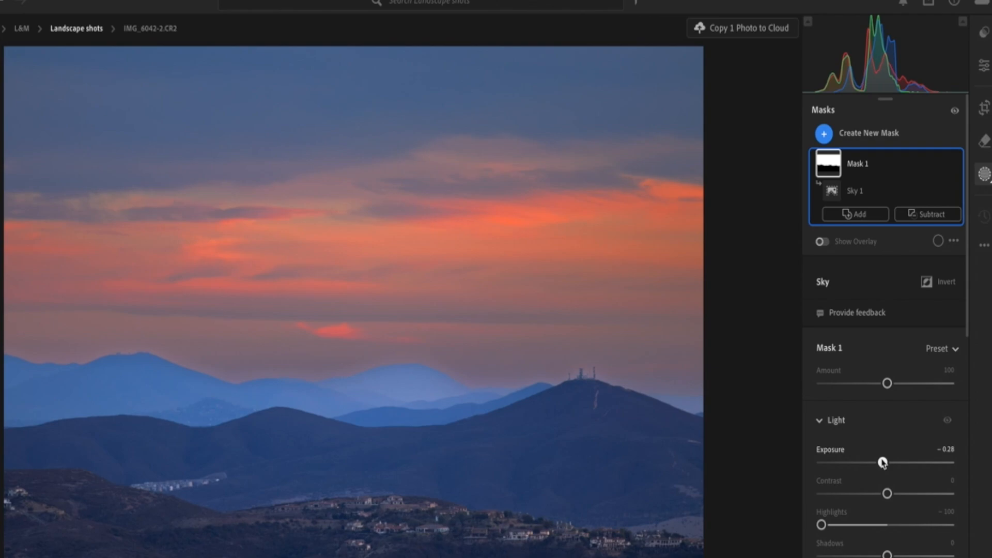
pyautogui.moveTo(882, 462); pyautogui.dragTo(888, 463)
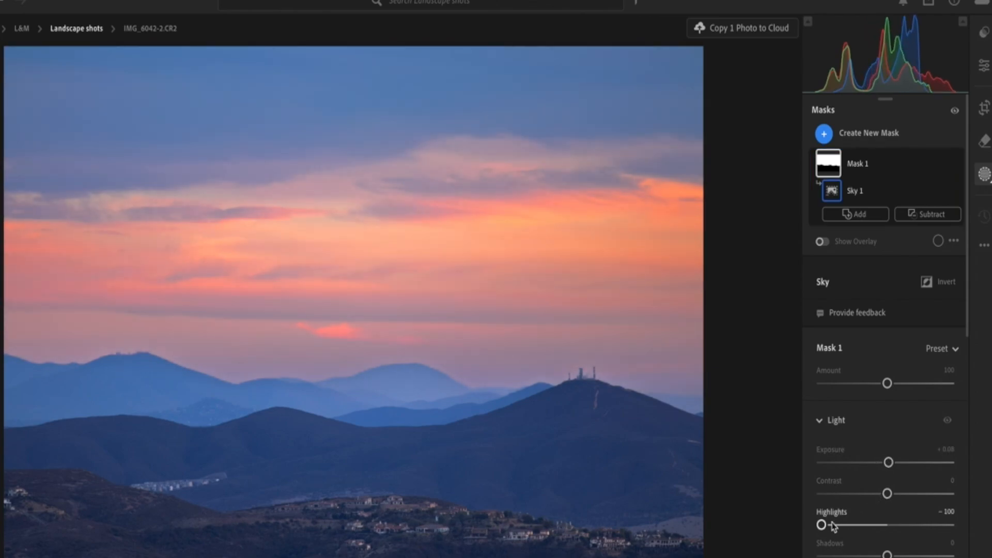
pyautogui.moveTo(822, 525); pyautogui.dragTo(879, 532)
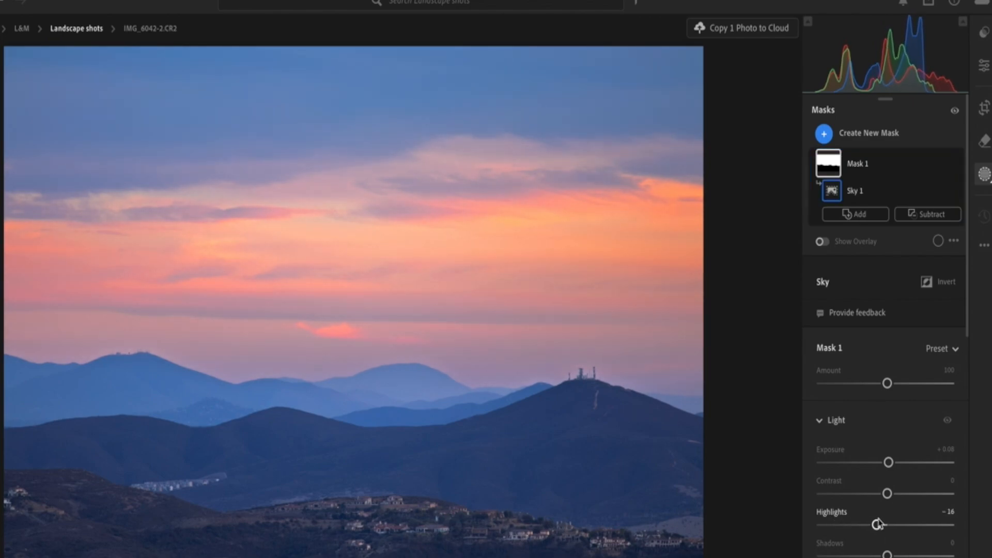
# Step: Create a new linear gradient mask running from the top edge of the photo down to the mountain ridge
pyautogui.click(824, 134)
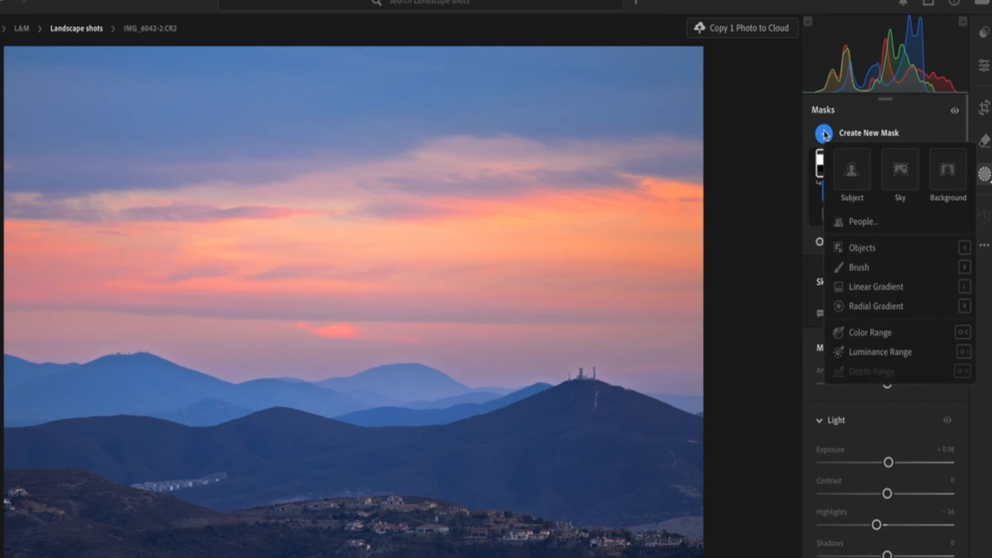
pyautogui.click(858, 287)
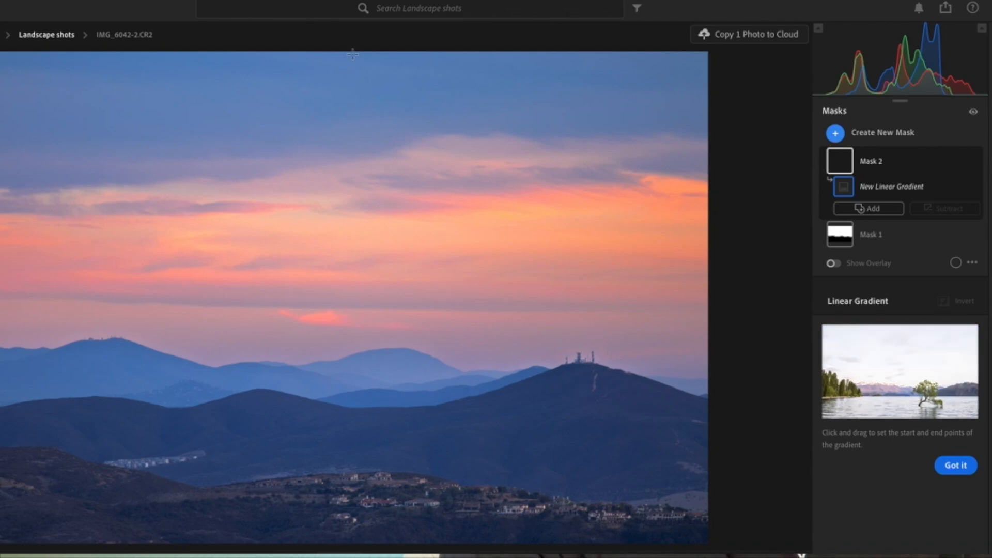
pyautogui.moveTo(353, 54); pyautogui.dragTo(296, 456)
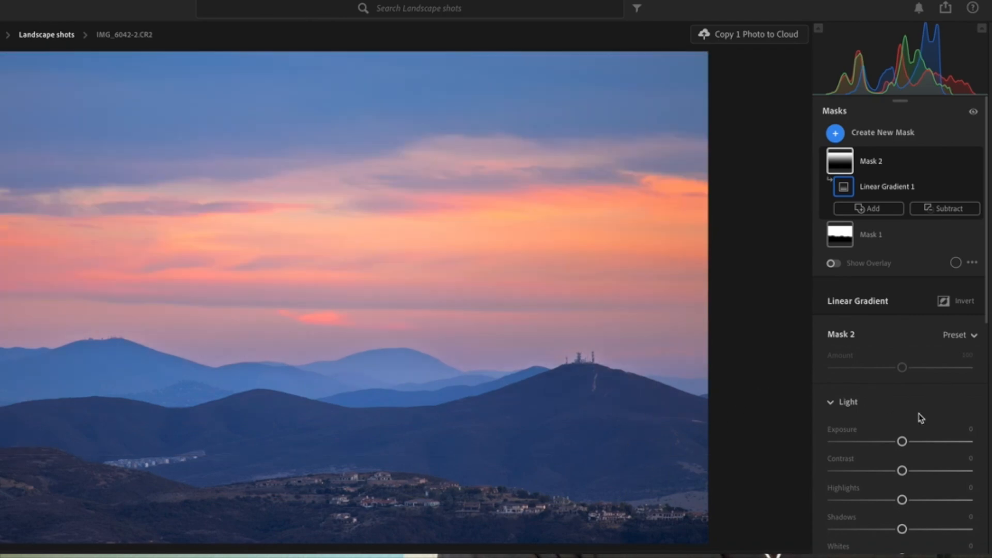
# Step: In the gradient mask's Light settings, set Highlights to -41, Exposure to -0.20 and Contrast to +31
pyautogui.moveTo(902, 500); pyautogui.dragTo(859, 500)
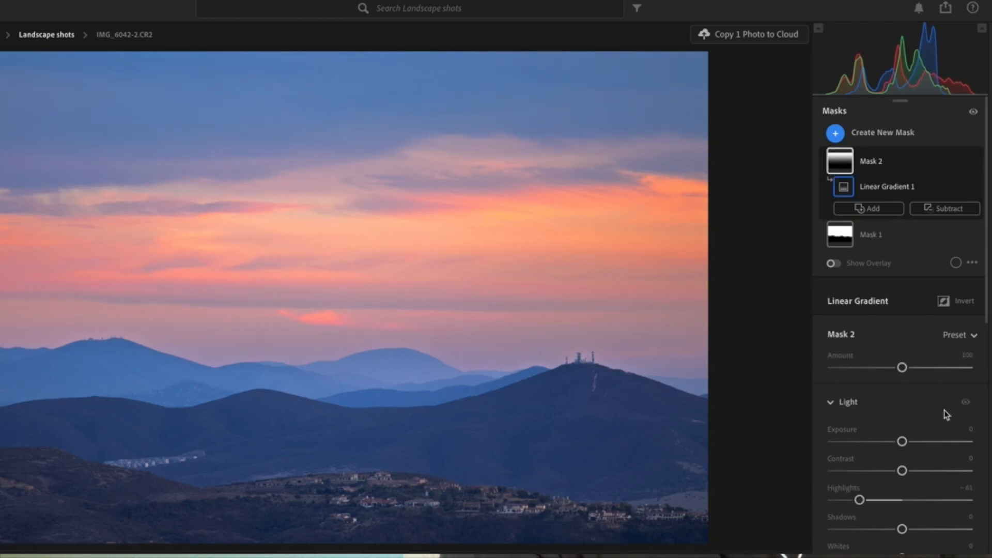
pyautogui.moveTo(902, 442); pyautogui.dragTo(899, 445)
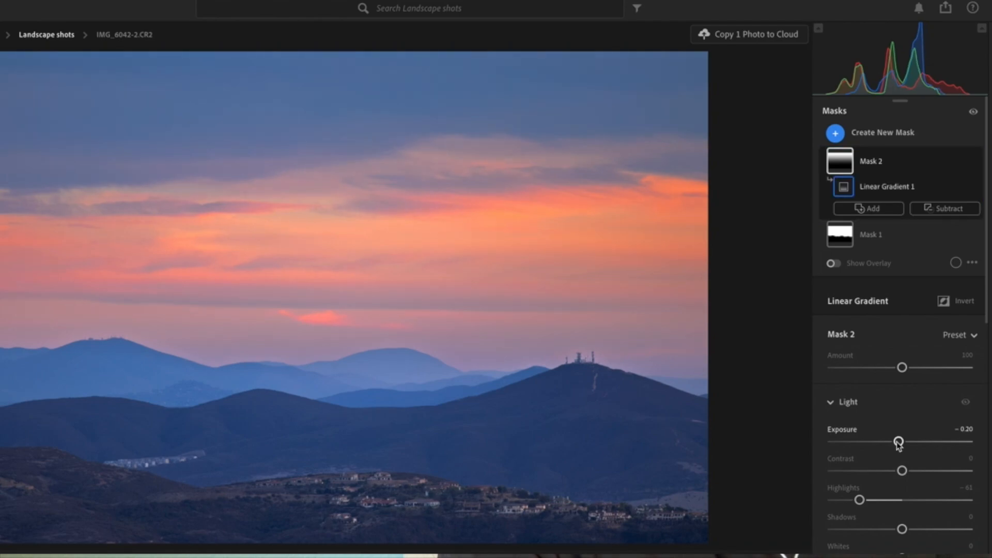
pyautogui.scroll(-1, 900, 445)
pyautogui.moveTo(905, 443); pyautogui.dragTo(926, 462)
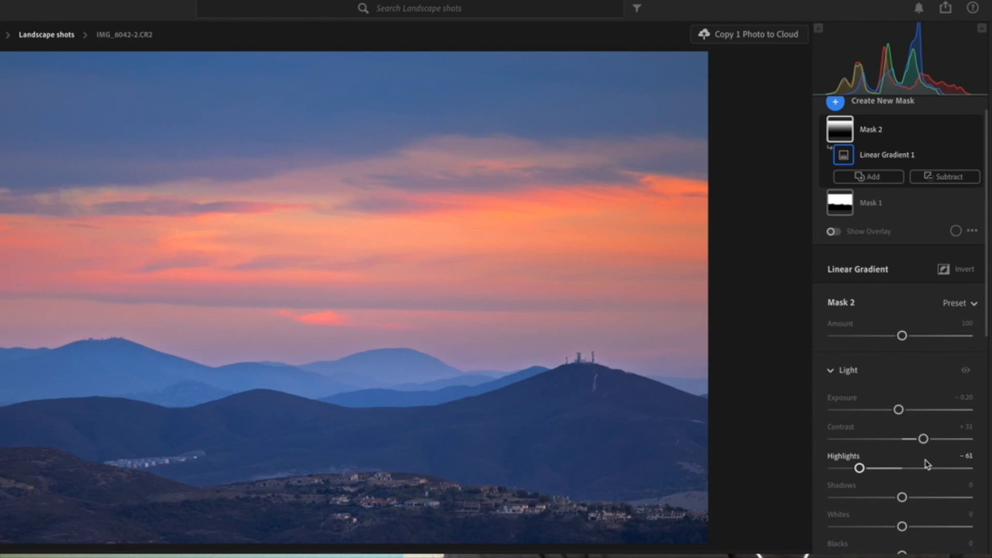
# Step: Lower the gradient mask's Whites to -18 and Blacks to -11
pyautogui.scroll(-2, 895, 453)
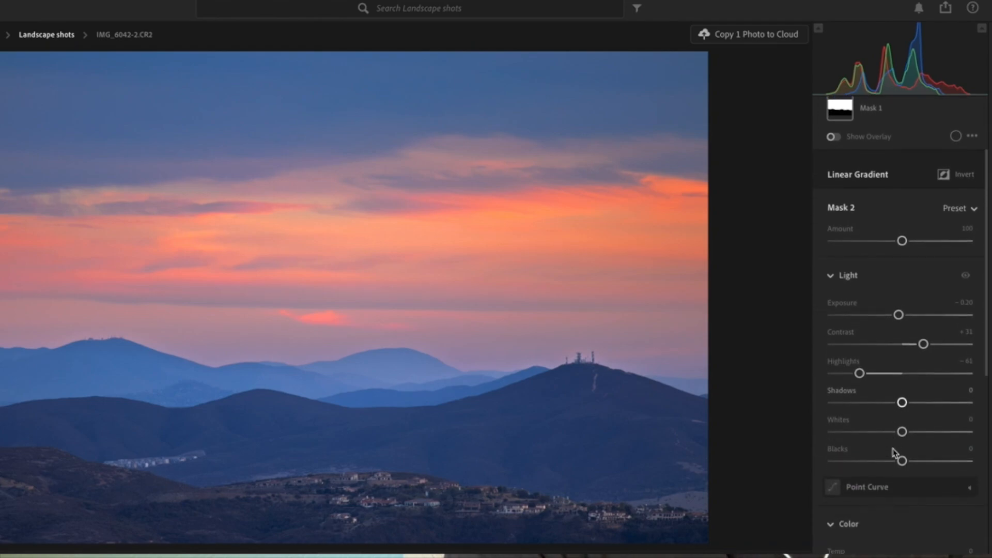
pyautogui.moveTo(902, 434); pyautogui.dragTo(892, 475)
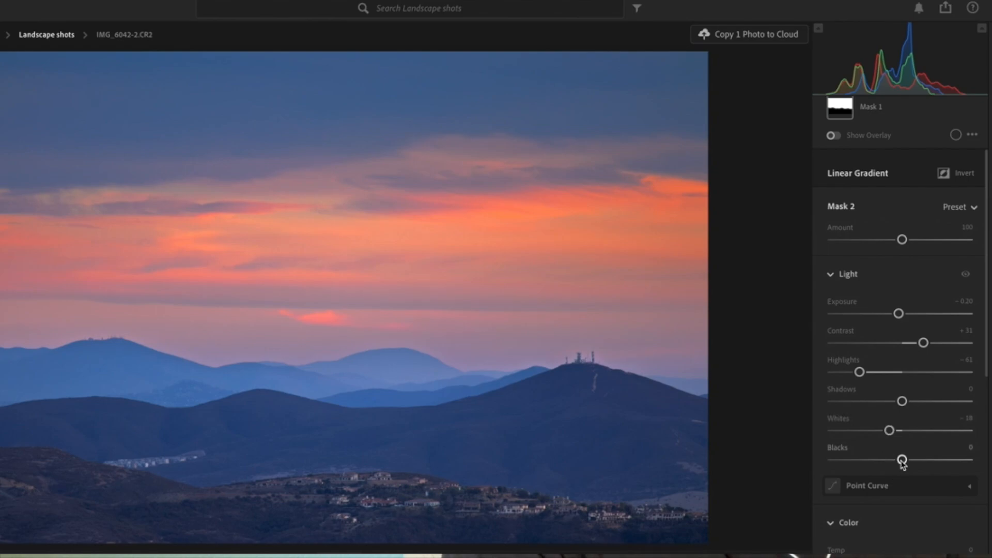
pyautogui.moveTo(902, 462); pyautogui.dragTo(895, 468)
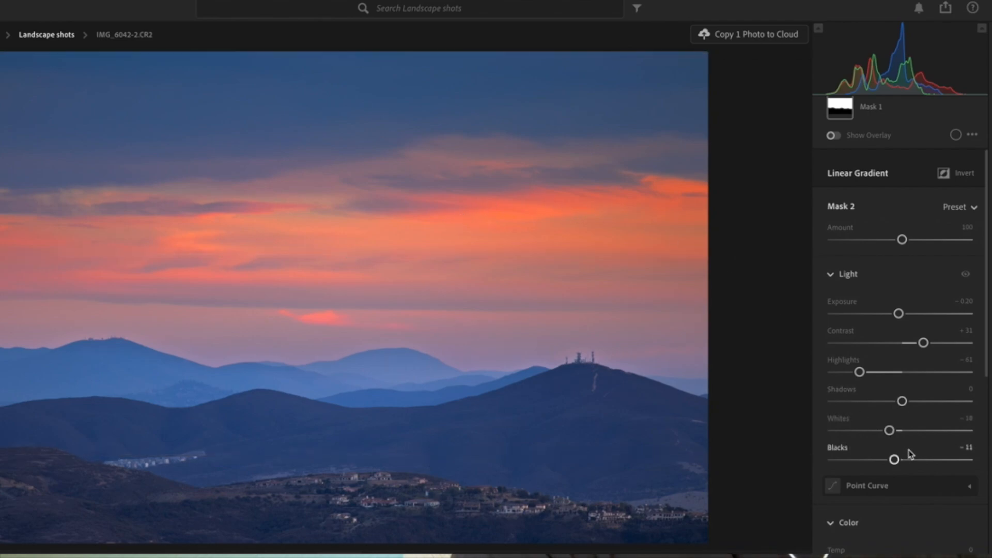
# Step: Set the gradient mask's color to Temp +8, Tint +13 and Saturation +5
pyautogui.scroll(-2, 909, 453)
pyautogui.scroll(-1, 911, 454)
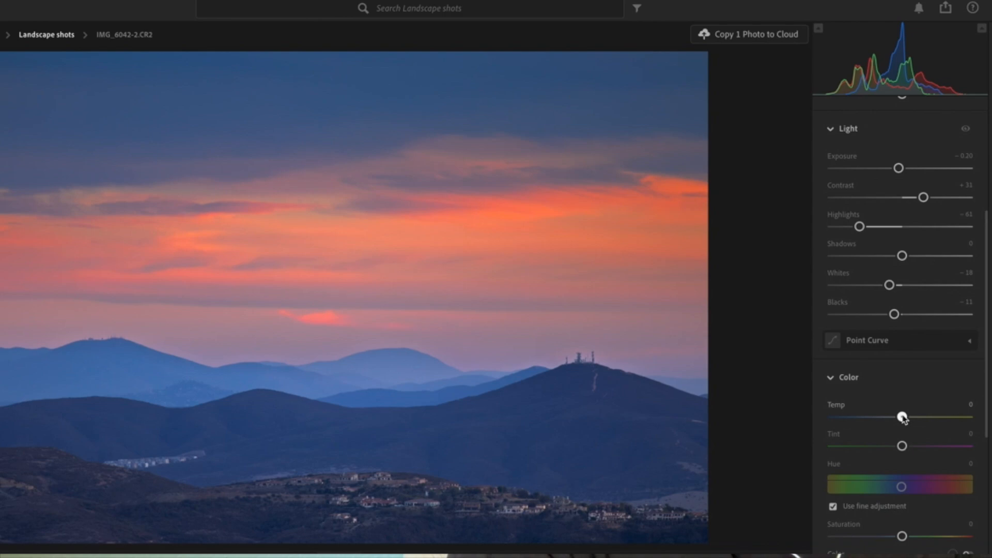
pyautogui.moveTo(903, 418); pyautogui.dragTo(911, 447)
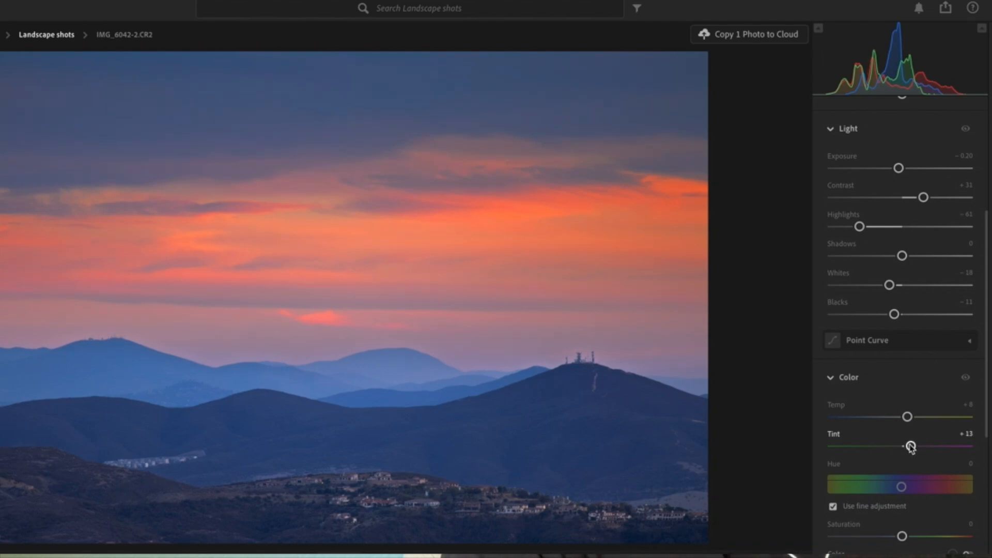
pyautogui.scroll(-3, 907, 452)
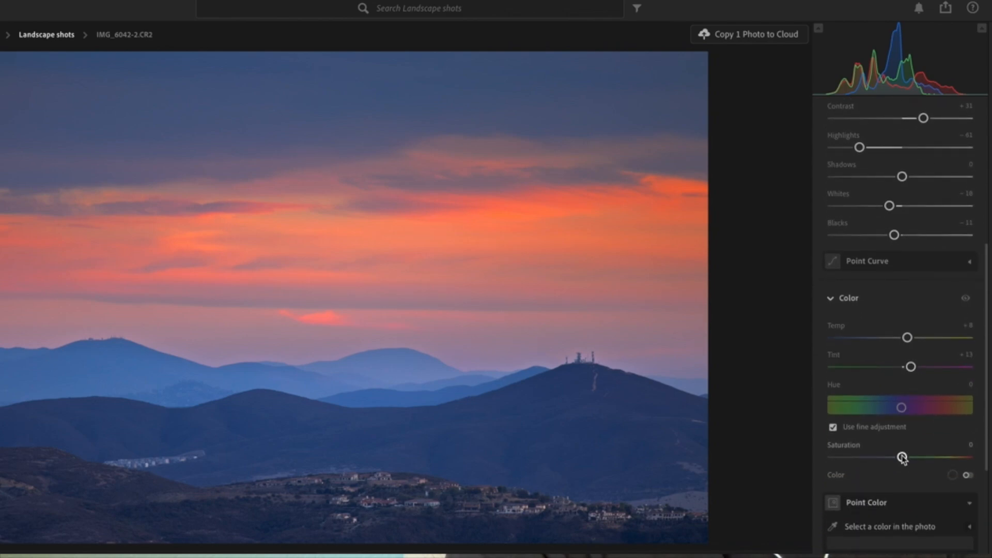
pyautogui.moveTo(901, 457); pyautogui.dragTo(906, 485)
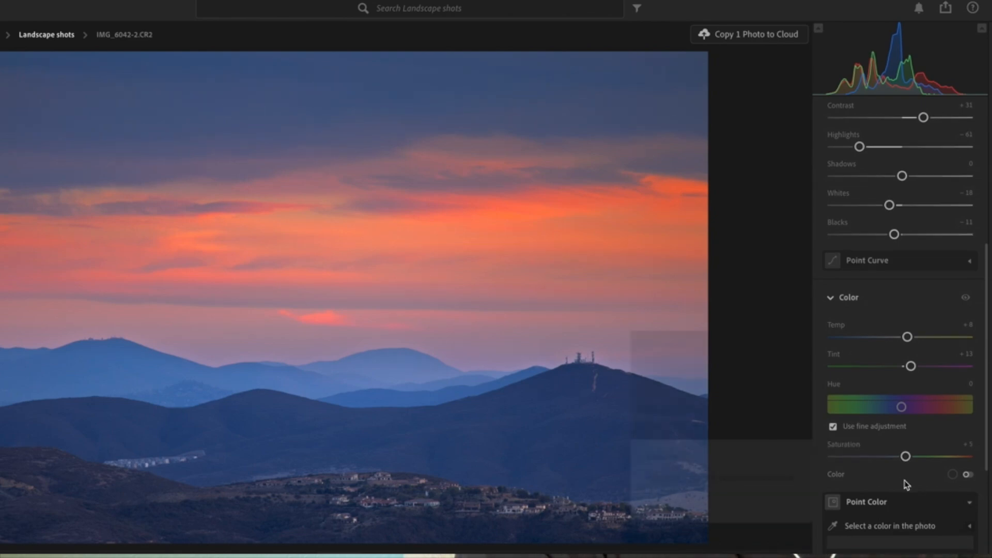
# Step: Raise the gradient mask's Dehaze to +14
pyautogui.scroll(-8, 906, 484)
pyautogui.scroll(-1, 906, 485)
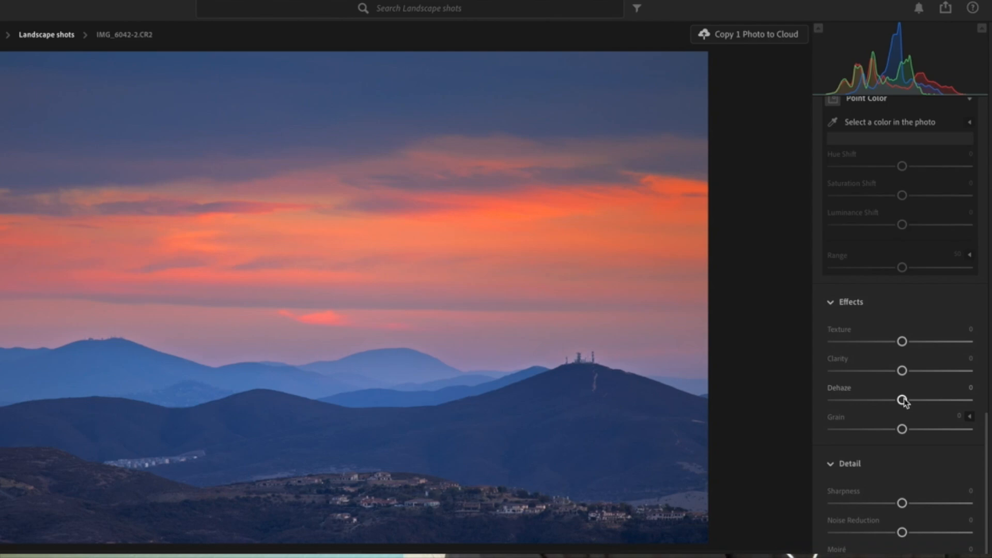
pyautogui.moveTo(904, 398); pyautogui.dragTo(904, 398)
pyautogui.moveTo(904, 402)
pyautogui.mouseDown()
pyautogui.moveTo(939, 411)
pyautogui.moveTo(913, 413)
pyautogui.mouseUp()
pyautogui.moveTo(914, 414); pyautogui.dragTo(913, 411)
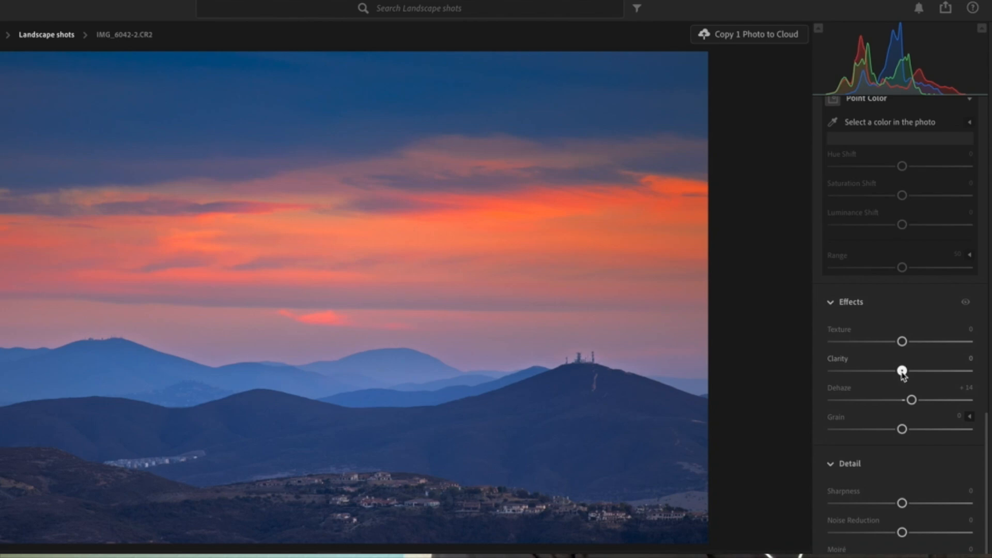
# Step: Set the gradient mask's Clarity to +20
pyautogui.moveTo(902, 372); pyautogui.dragTo(916, 401)
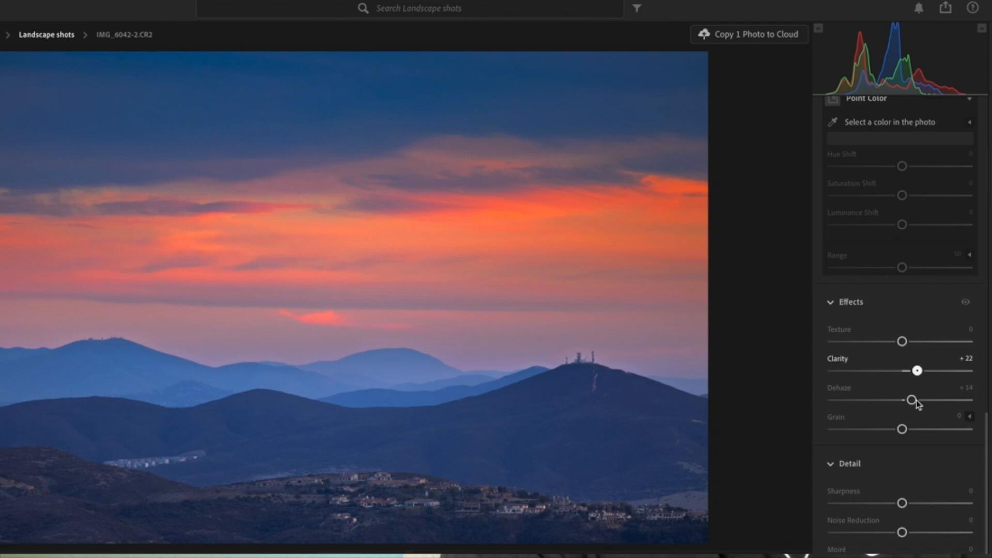
pyautogui.moveTo(916, 400)
pyautogui.mouseDown()
pyautogui.moveTo(899, 401)
pyautogui.moveTo(911, 404)
pyautogui.mouseUp()
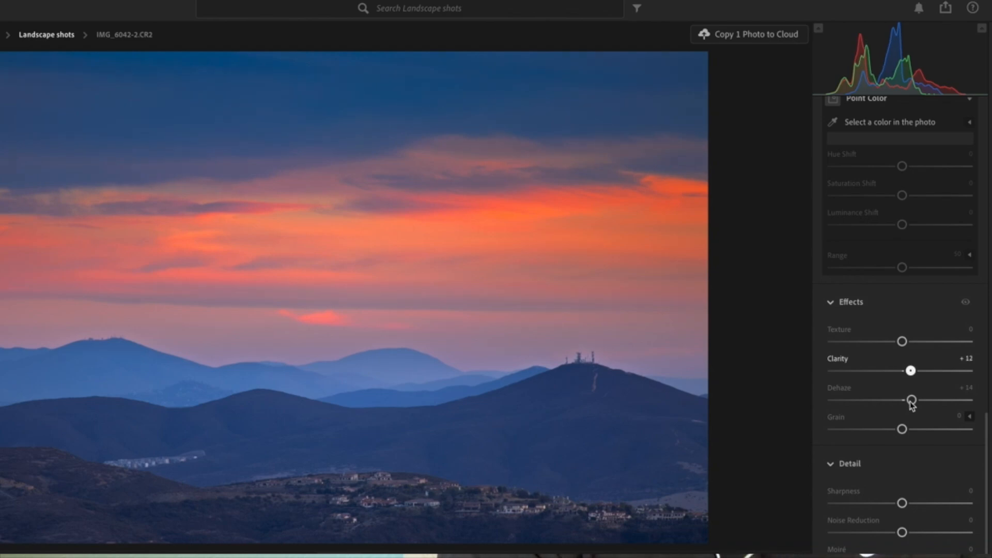
pyautogui.moveTo(912, 405); pyautogui.dragTo(915, 405)
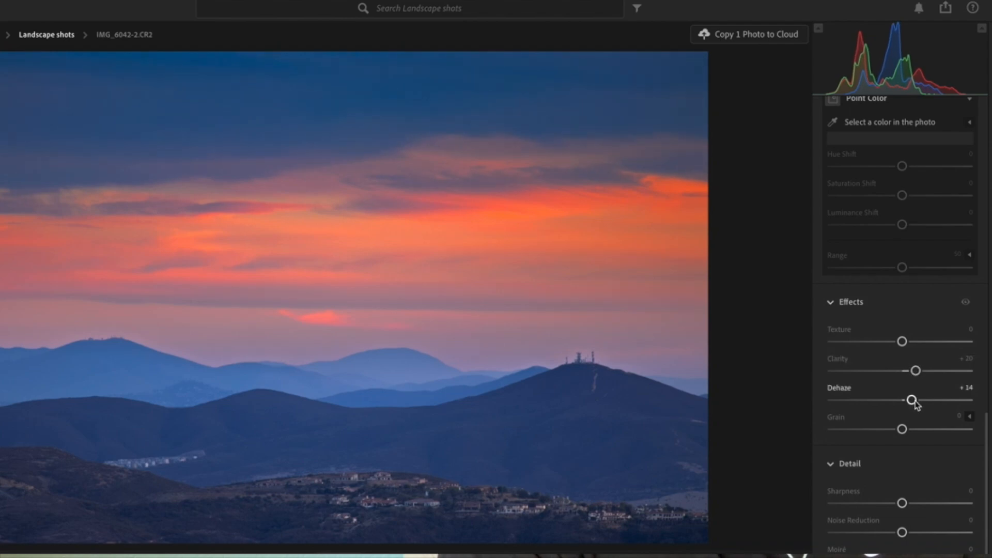
# Step: Scroll through the photo's global edit panels to review the Color Mixer, Color Grading and Color Calibration settings
pyautogui.scroll(1, 916, 402)
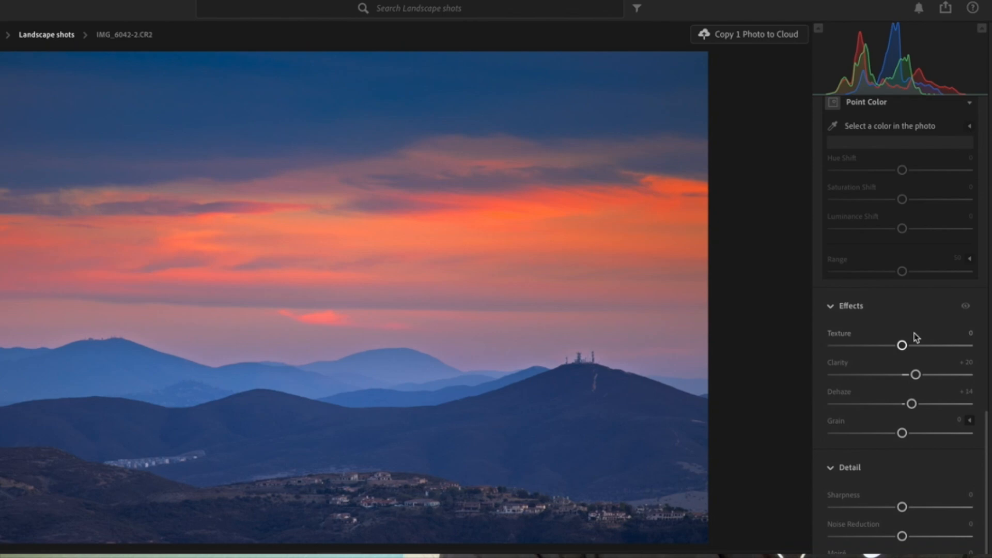
pyautogui.scroll(5, 916, 337)
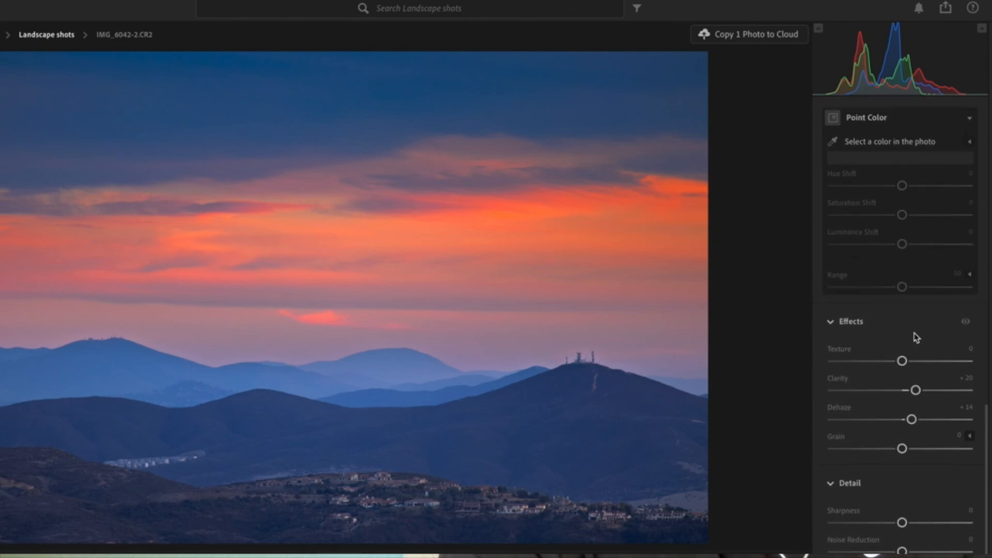
pyautogui.scroll(3, 915, 337)
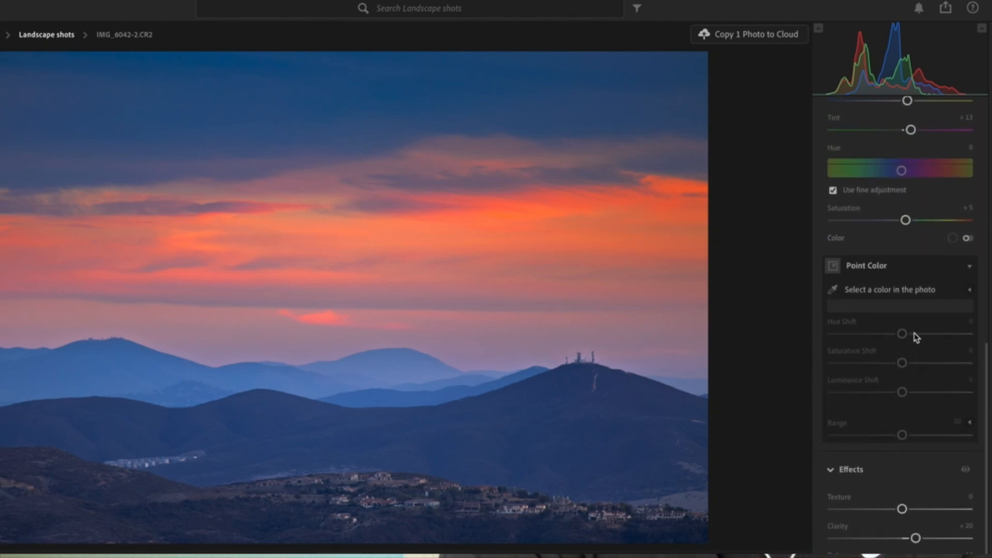
pyautogui.scroll(7, 916, 337)
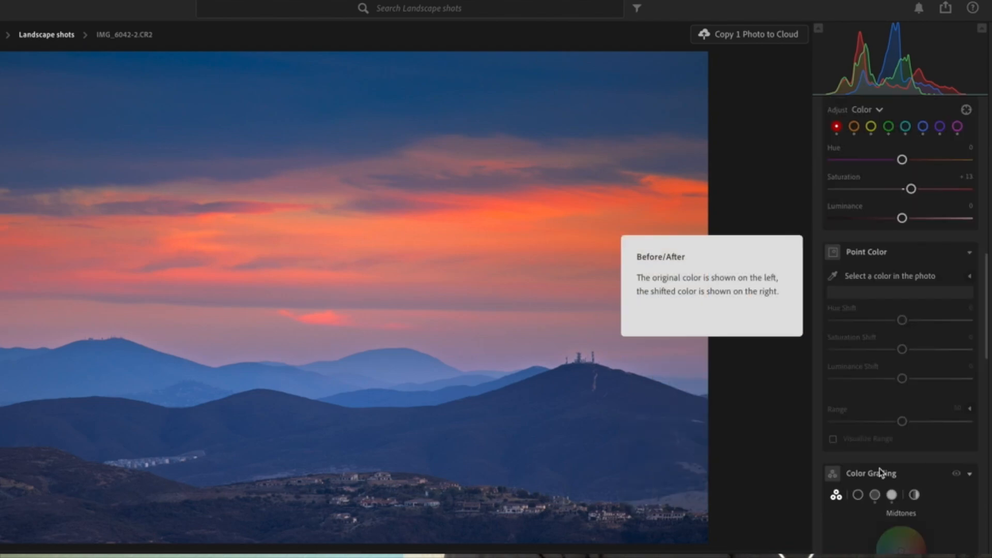
pyautogui.scroll(7, 888, 226)
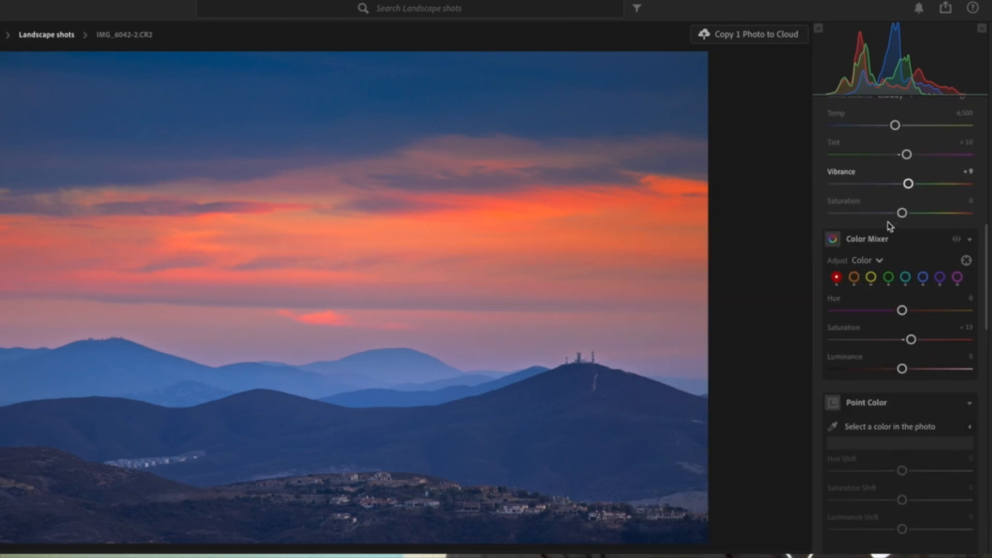
pyautogui.scroll(-15, 890, 230)
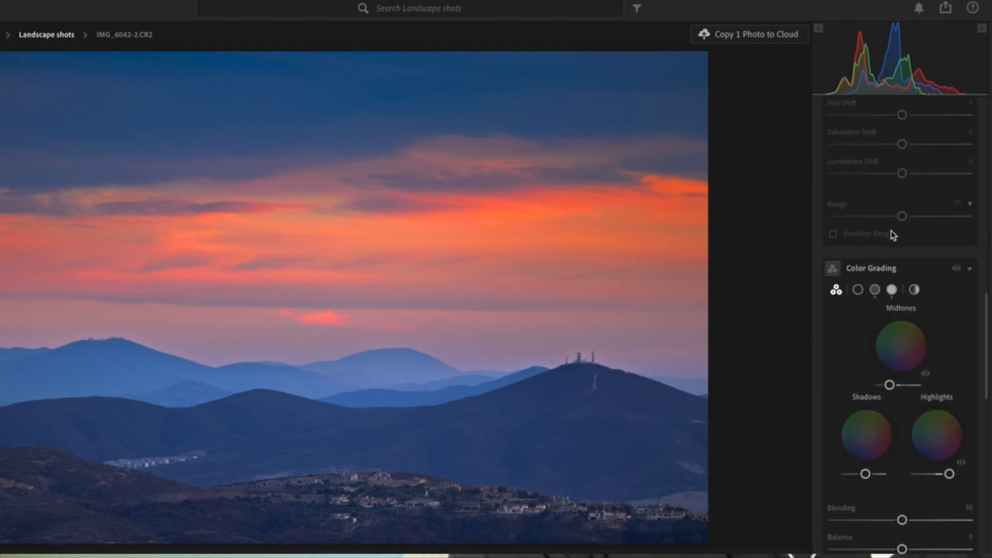
pyautogui.scroll(-15, 893, 235)
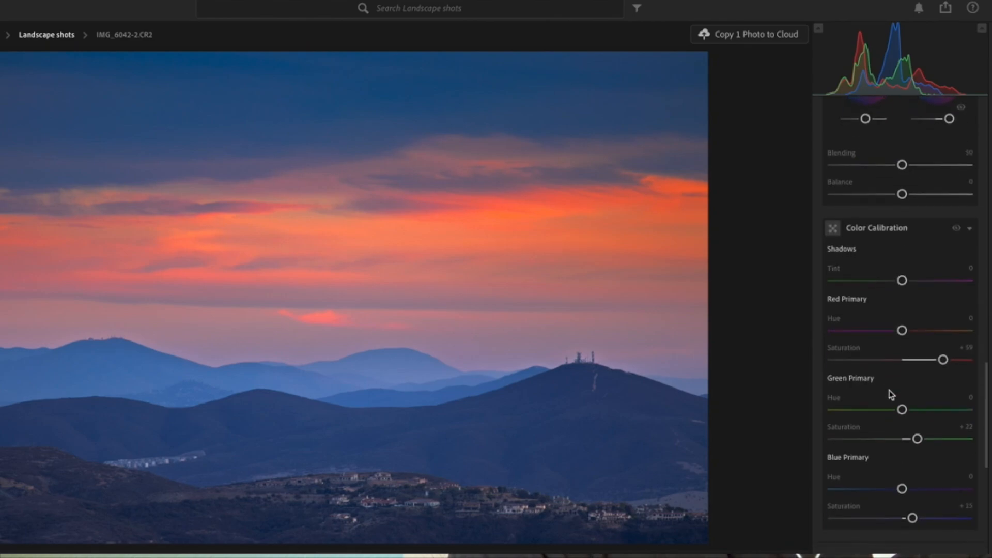
pyautogui.scroll(-11, 890, 393)
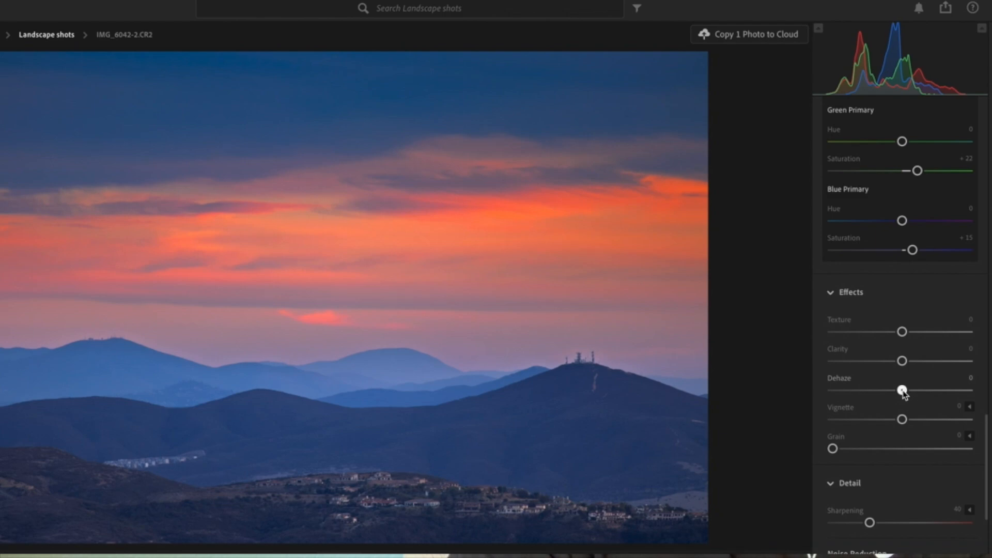
# Step: In the photo's global Effects, set Clarity to -20 and Dehaze to +13
pyautogui.moveTo(903, 394)
pyautogui.mouseDown()
pyautogui.moveTo(966, 399)
pyautogui.moveTo(833, 404)
pyautogui.moveTo(909, 405)
pyautogui.mouseUp()
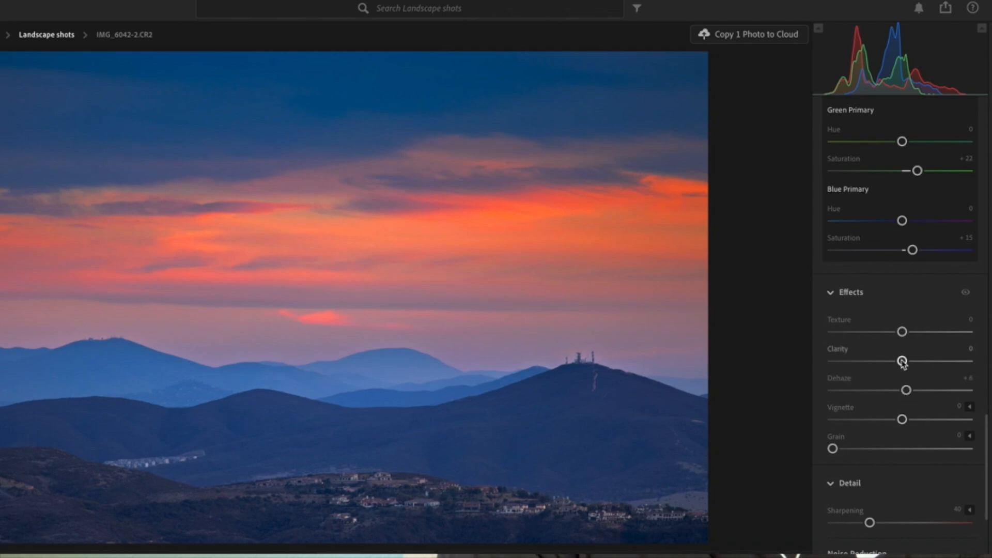
pyautogui.moveTo(901, 361); pyautogui.dragTo(889, 368)
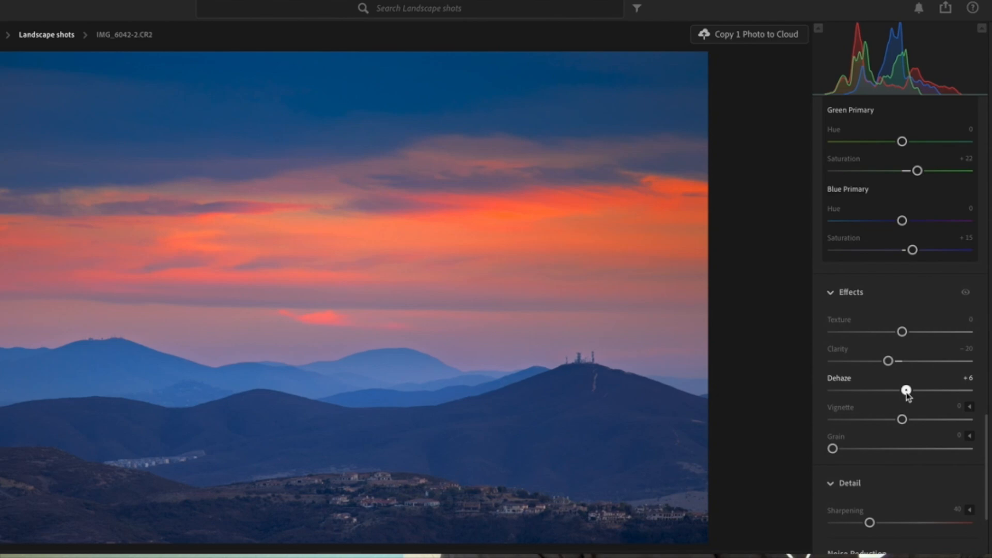
pyautogui.moveTo(907, 393)
pyautogui.mouseDown()
pyautogui.moveTo(894, 395)
pyautogui.moveTo(913, 401)
pyautogui.mouseUp()
pyautogui.scroll(-1, 913, 401)
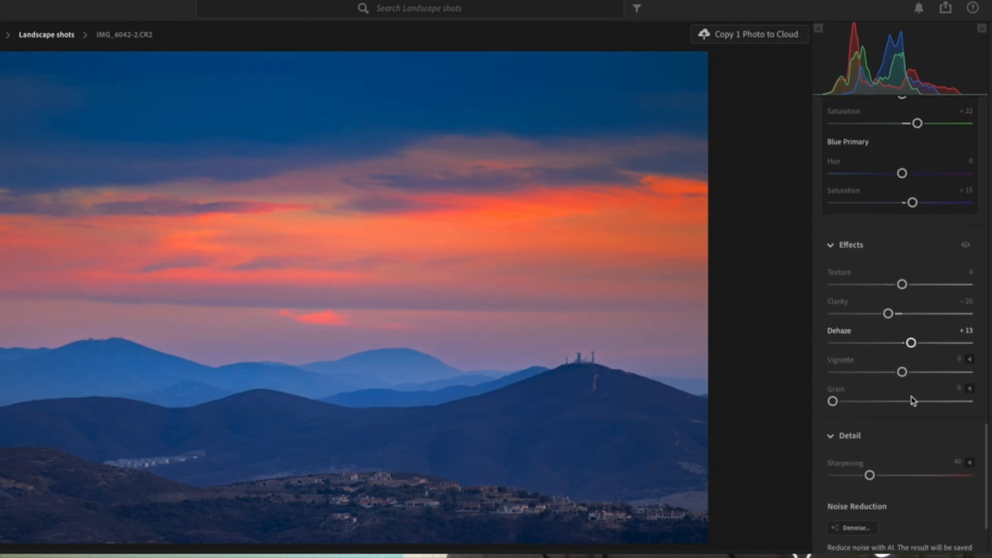
# Step: Open the photo in Photoshop for editing
pyautogui.scroll(10, 913, 401)
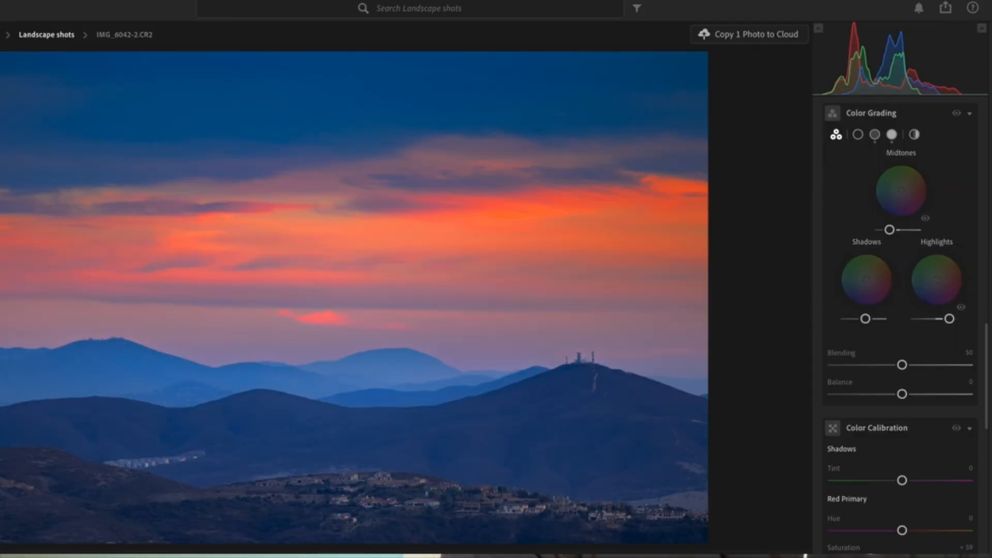
pyautogui.rightClick(334, 124)
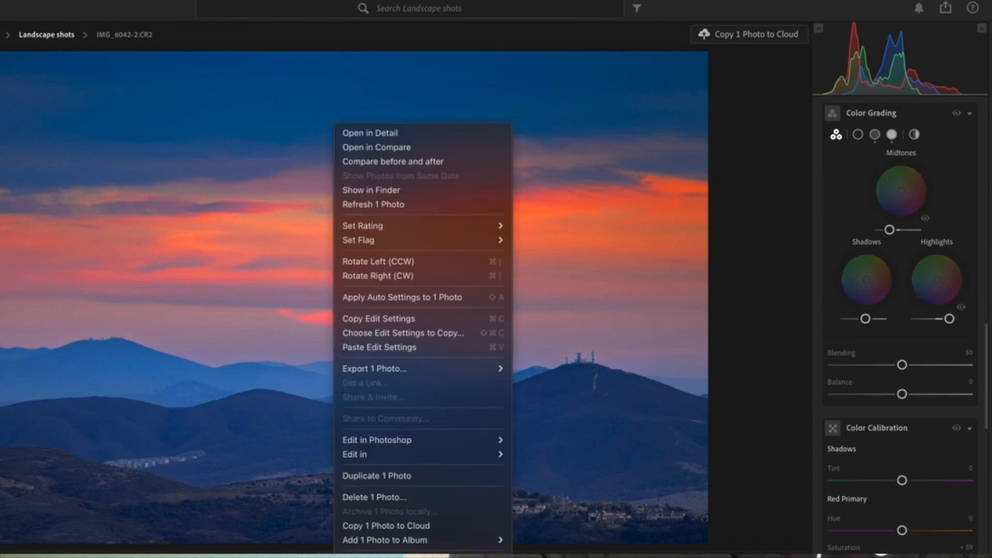
pyautogui.moveTo(424, 445)
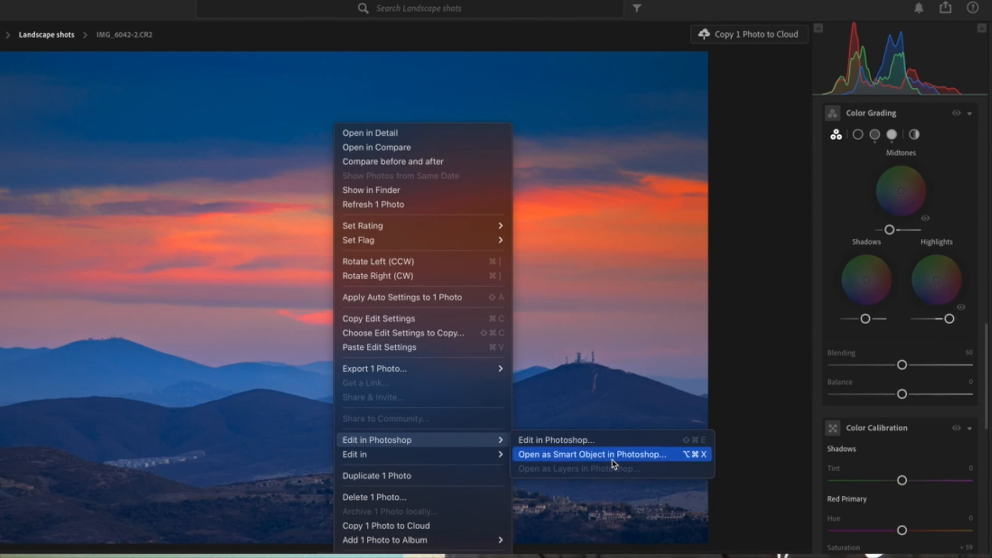
pyautogui.click(577, 443)
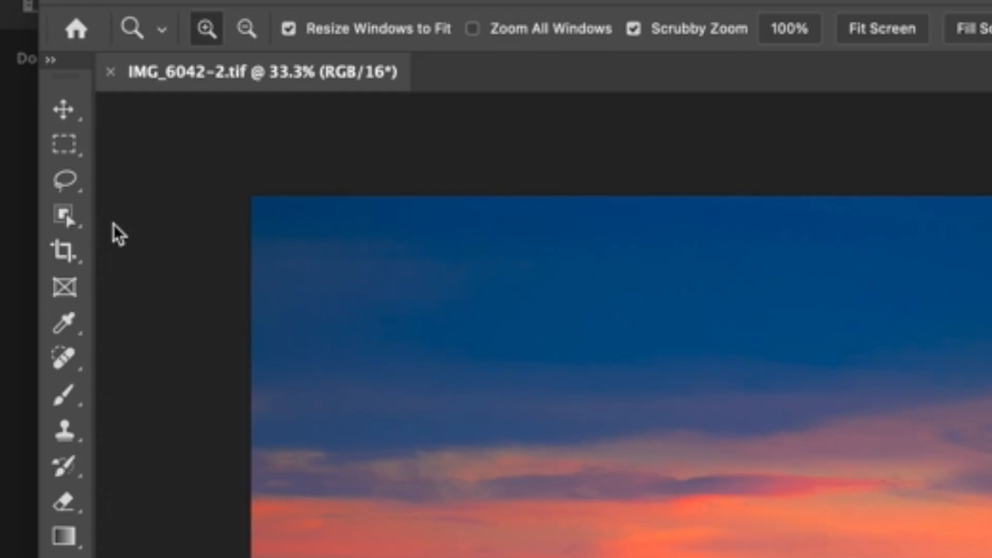
# Step: With the Lasso tool, select the sky above the mountain ridgeline using a polygonal outline
pyautogui.click(67, 186)
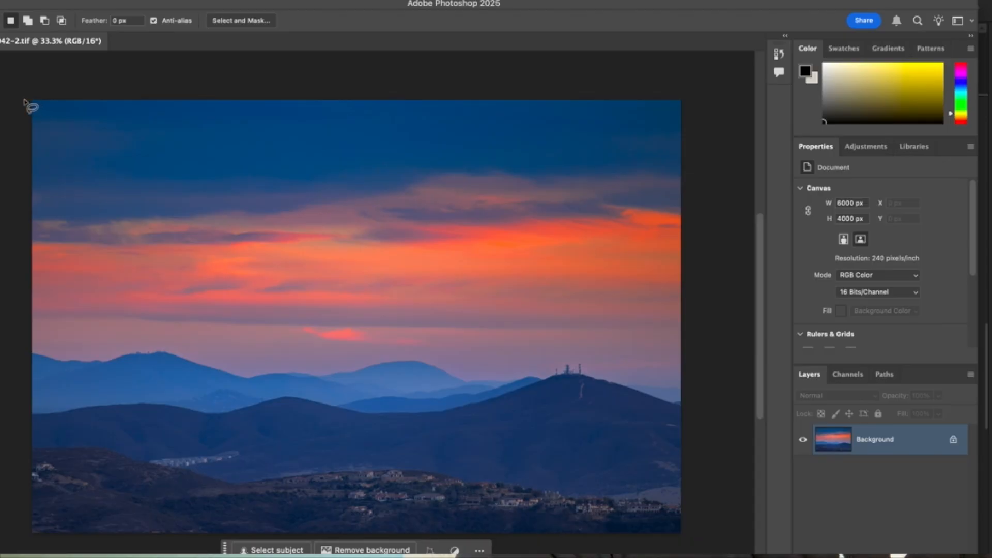
pyautogui.moveTo(234, 195); pyautogui.dragTo(530, 171)
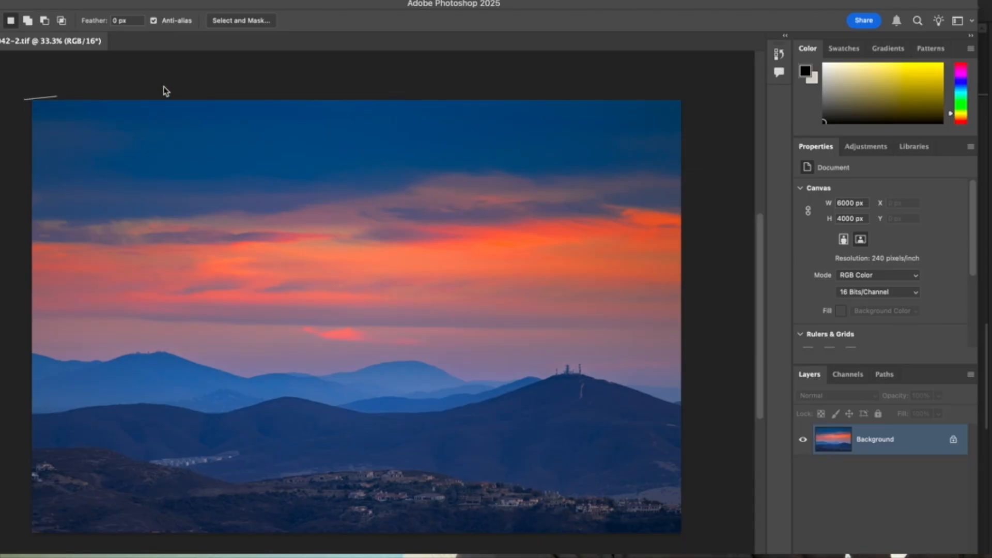
pyautogui.moveTo(164, 91)
pyautogui.mouseDown()
pyautogui.moveTo(457, 92)
pyautogui.moveTo(629, 76)
pyautogui.moveTo(690, 95)
pyautogui.moveTo(692, 370)
pyautogui.moveTo(666, 378)
pyautogui.mouseUp()
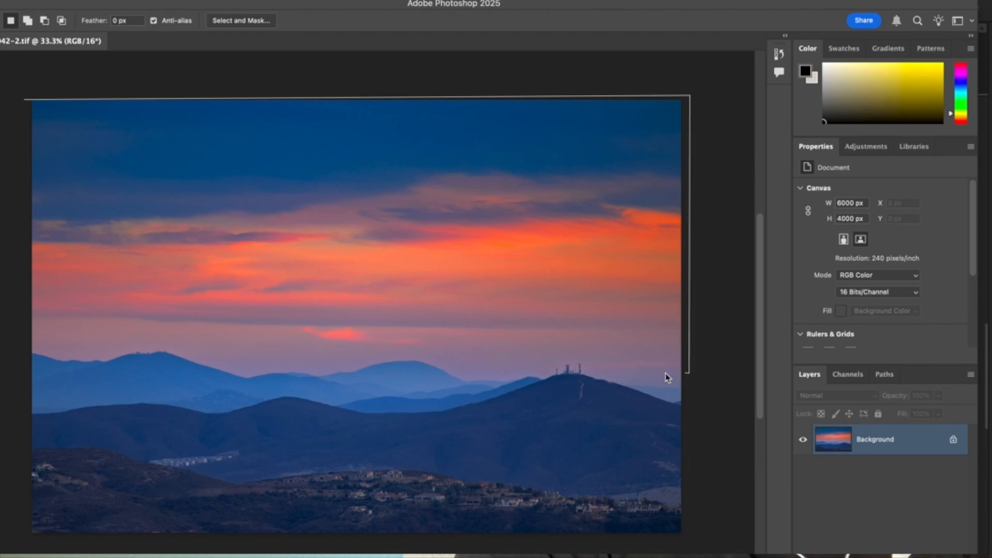
pyautogui.click(587, 361)
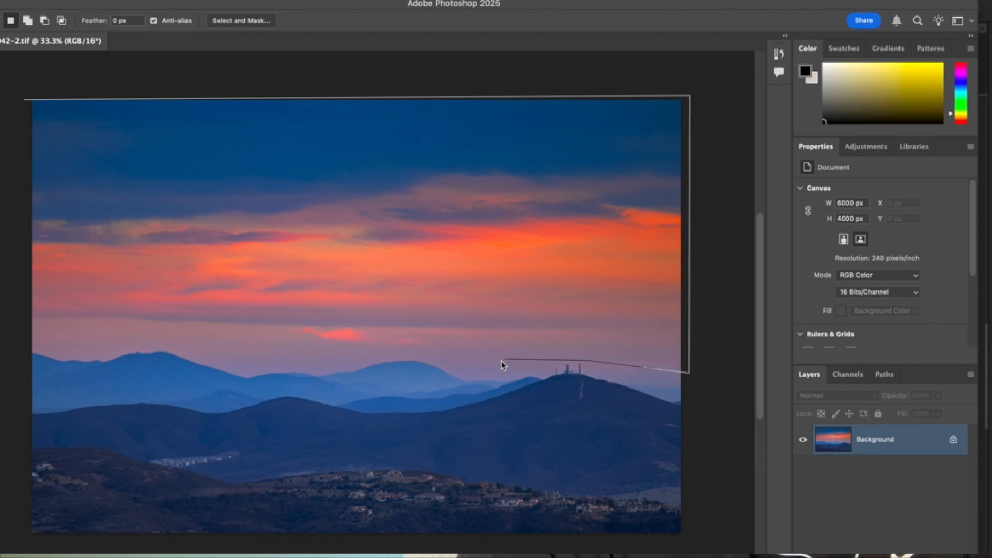
pyautogui.click(463, 366)
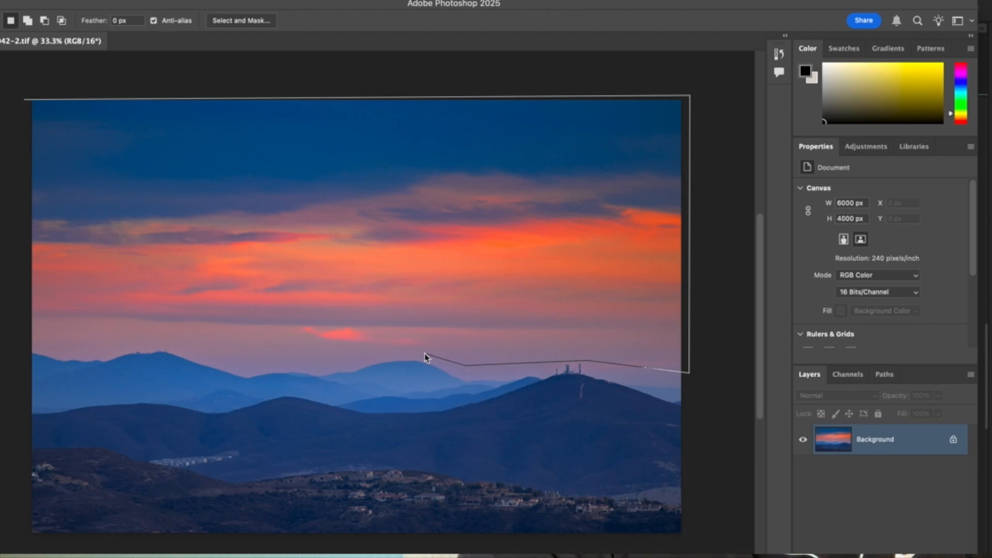
pyautogui.click(424, 354)
pyautogui.click(259, 352)
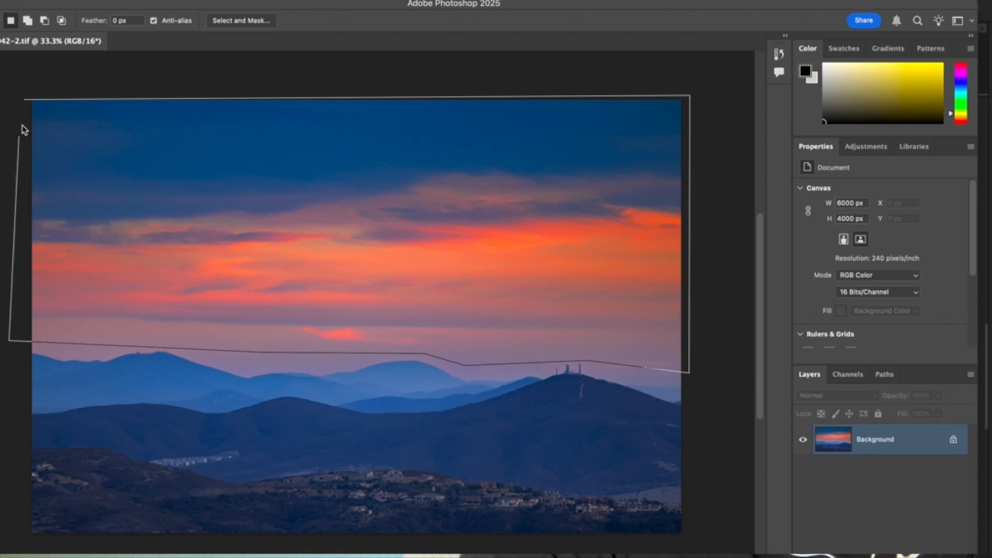
pyautogui.click(26, 99)
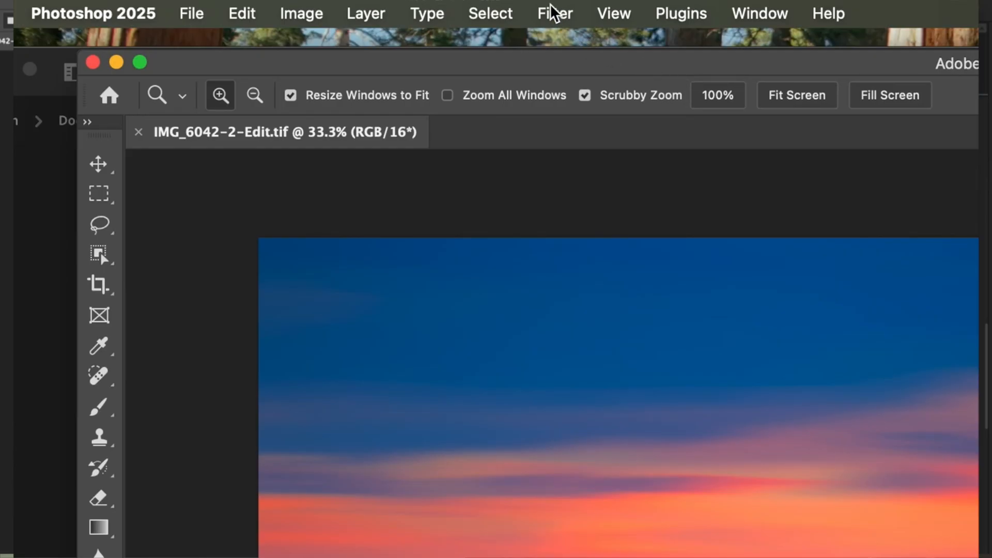
# Step: Open the Path Blur filter and stretch its horizontal blur path wider across the sky
pyautogui.click(553, 12)
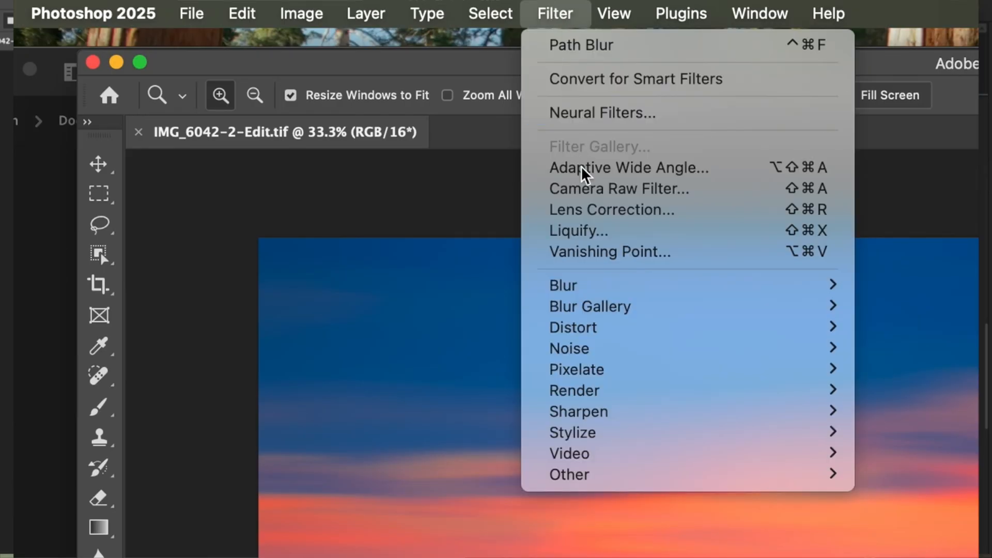
pyautogui.moveTo(637, 319)
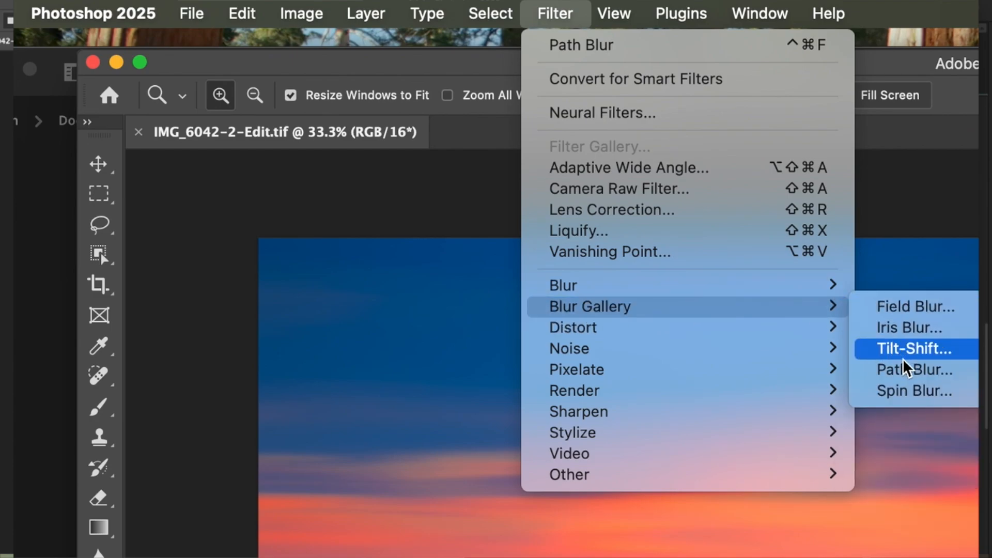
pyautogui.click(909, 370)
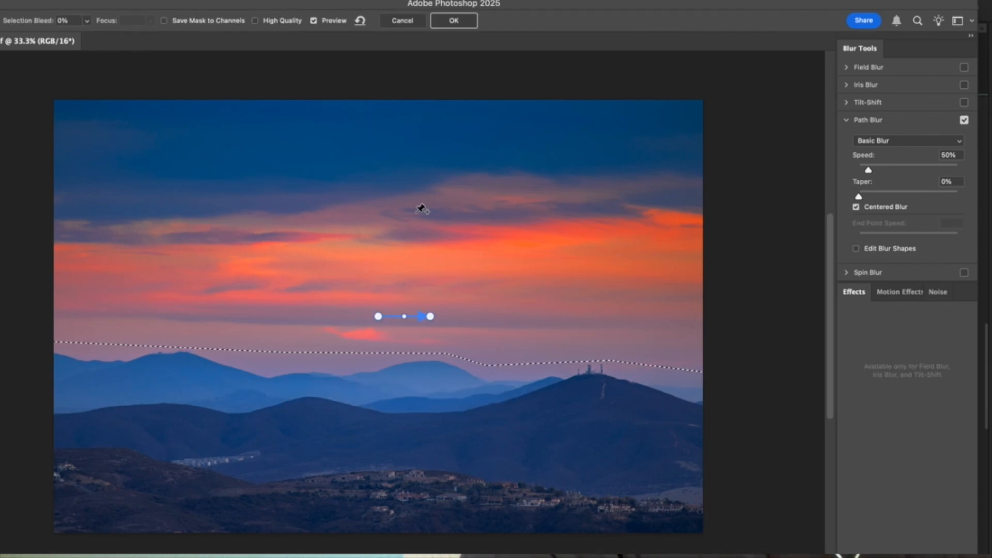
pyautogui.moveTo(379, 317); pyautogui.dragTo(291, 317)
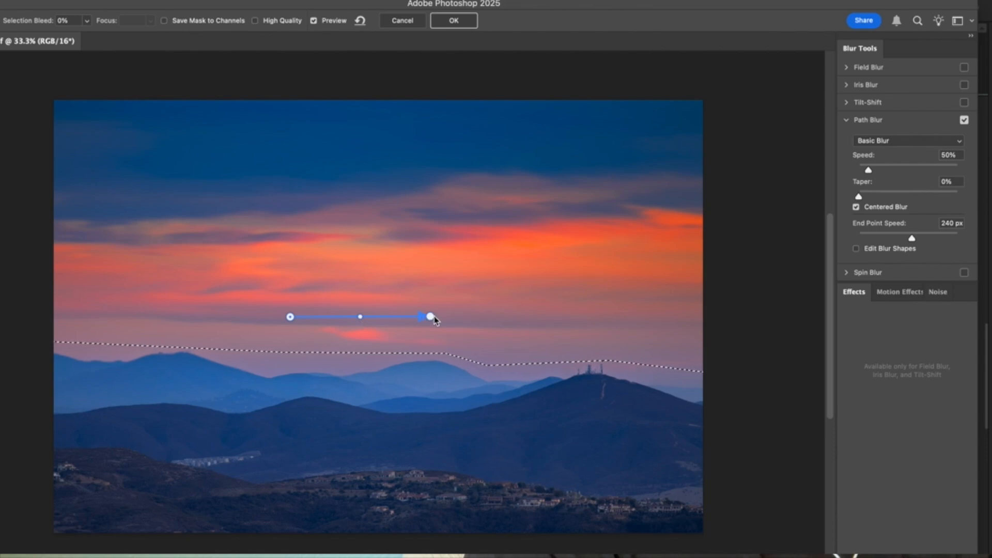
pyautogui.moveTo(434, 319); pyautogui.dragTo(460, 317)
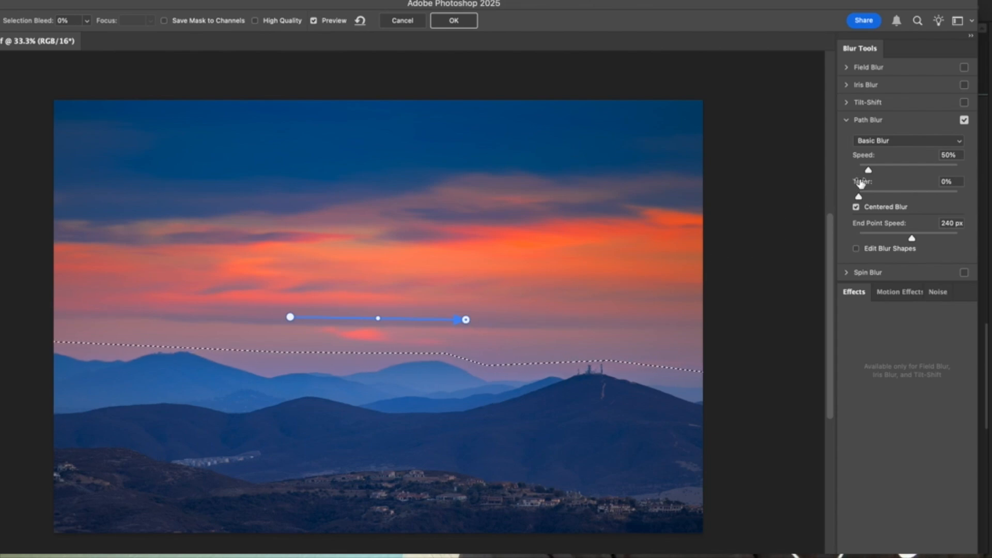
# Step: Apply the Path Blur with a speed of 180% and deselect the sky
pyautogui.click(887, 165)
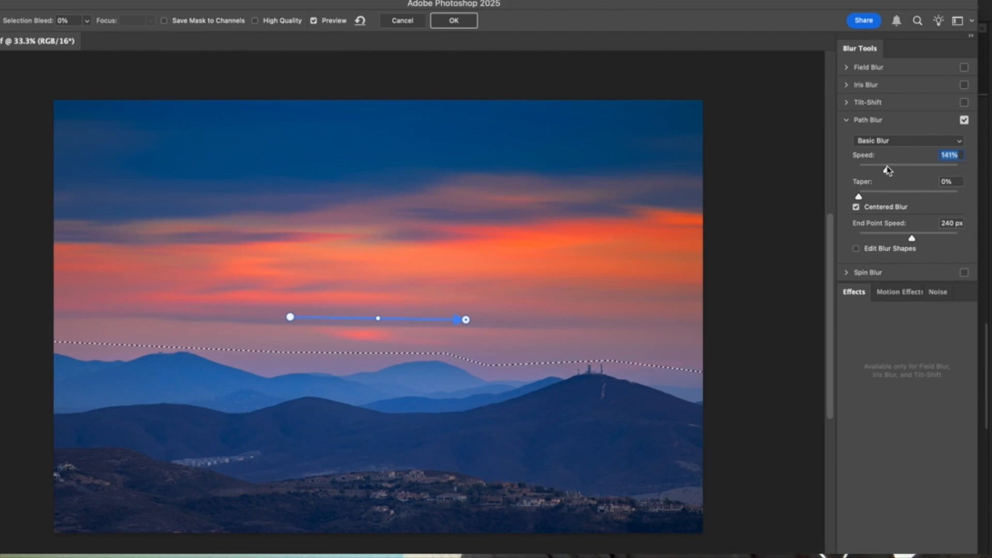
pyautogui.click(909, 166)
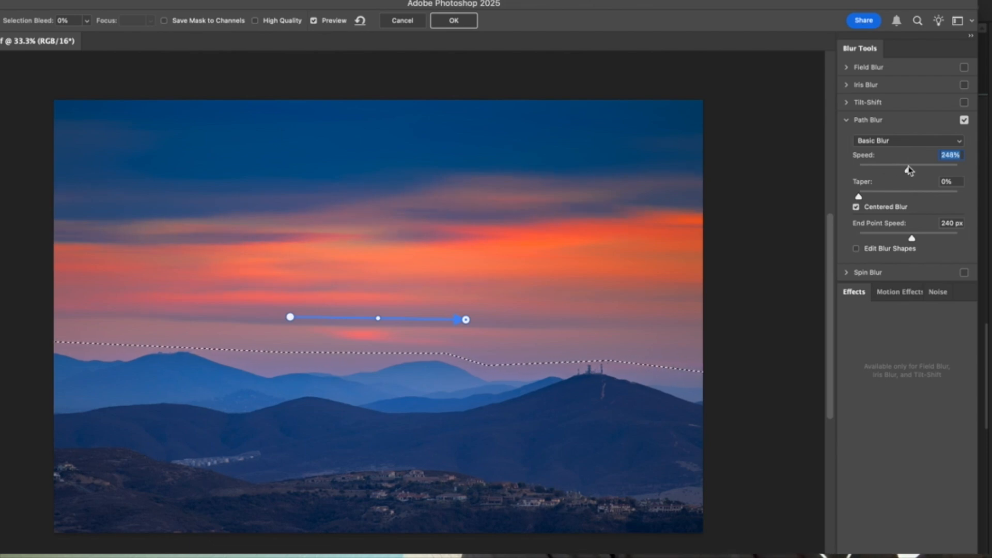
pyautogui.moveTo(909, 167); pyautogui.dragTo(957, 167)
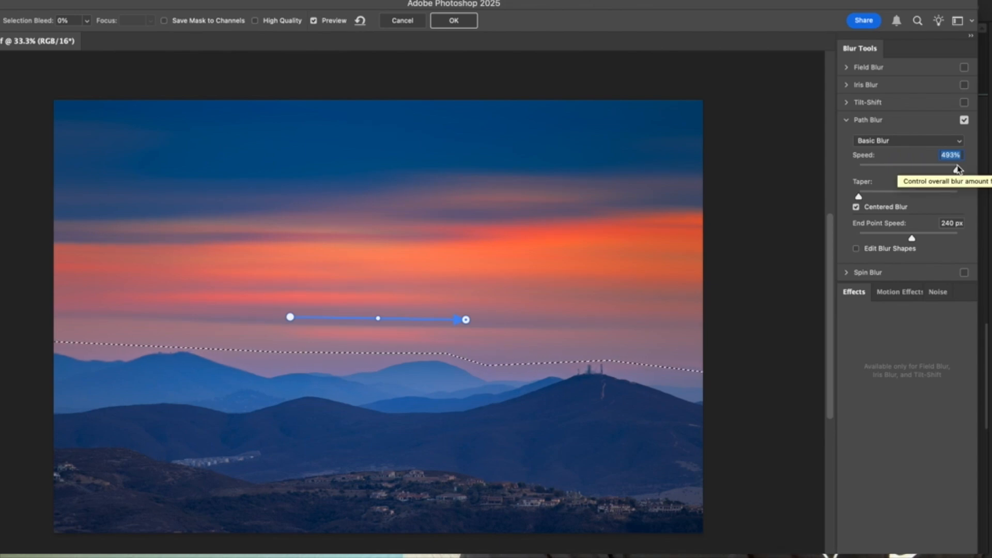
pyautogui.click(905, 166)
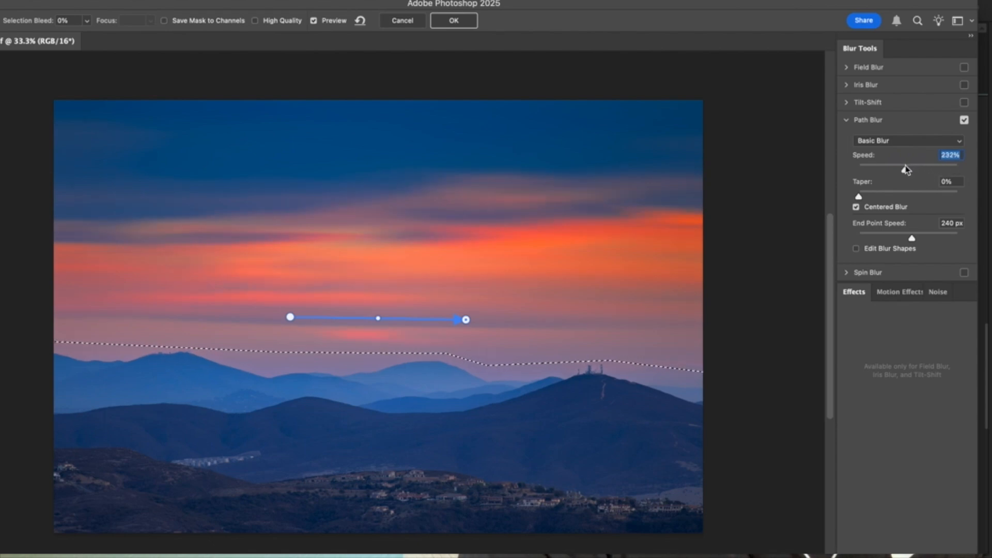
pyautogui.moveTo(906, 168); pyautogui.dragTo(896, 170)
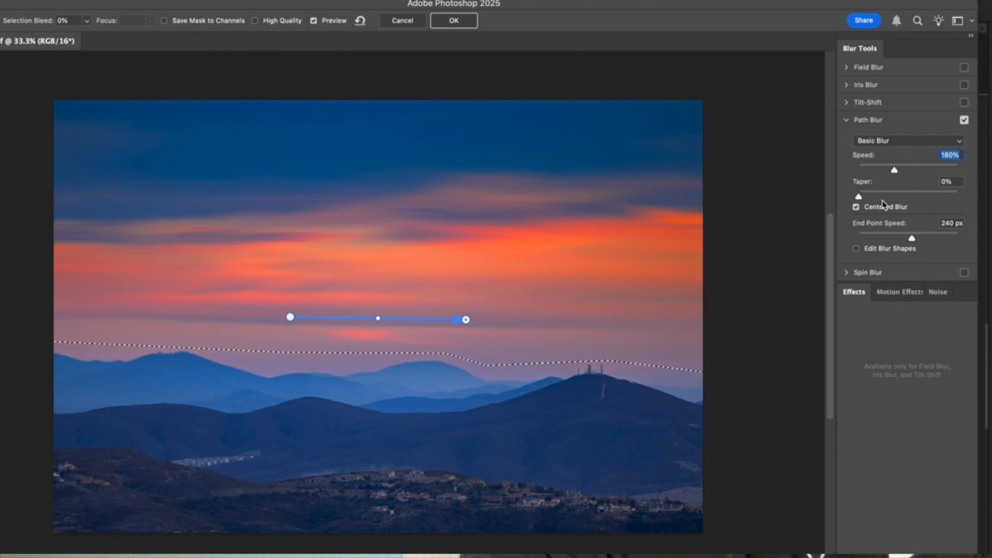
pyautogui.press('Tab')
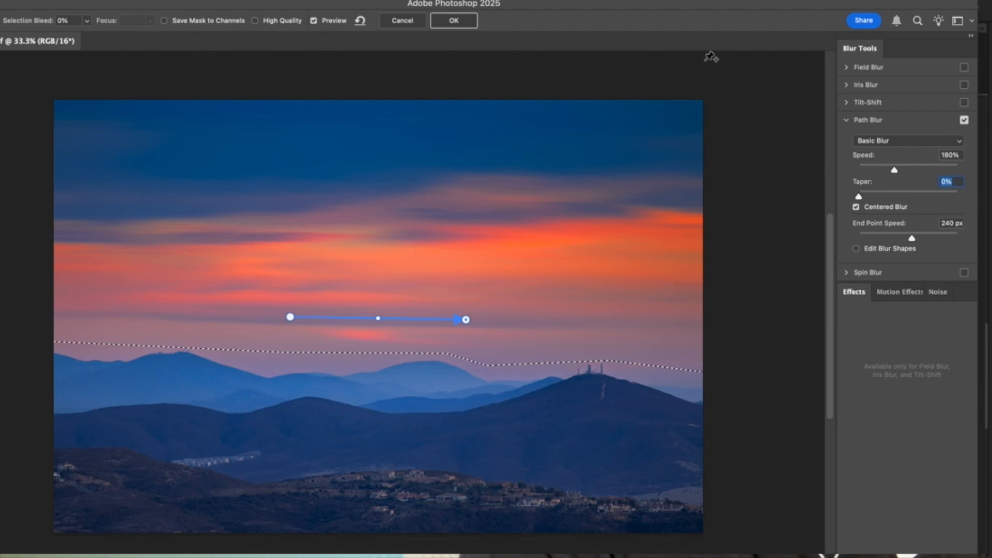
pyautogui.click(454, 22)
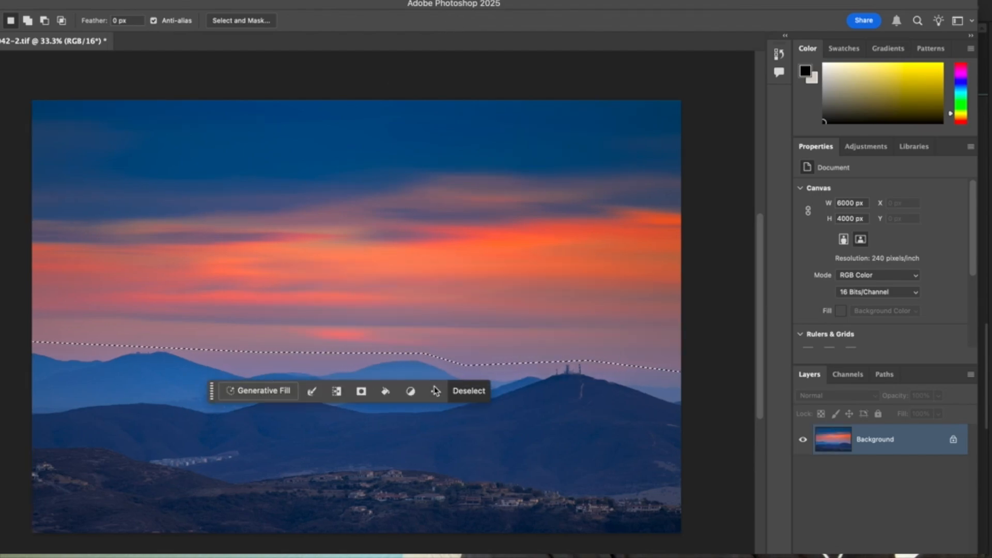
pyautogui.click(468, 391)
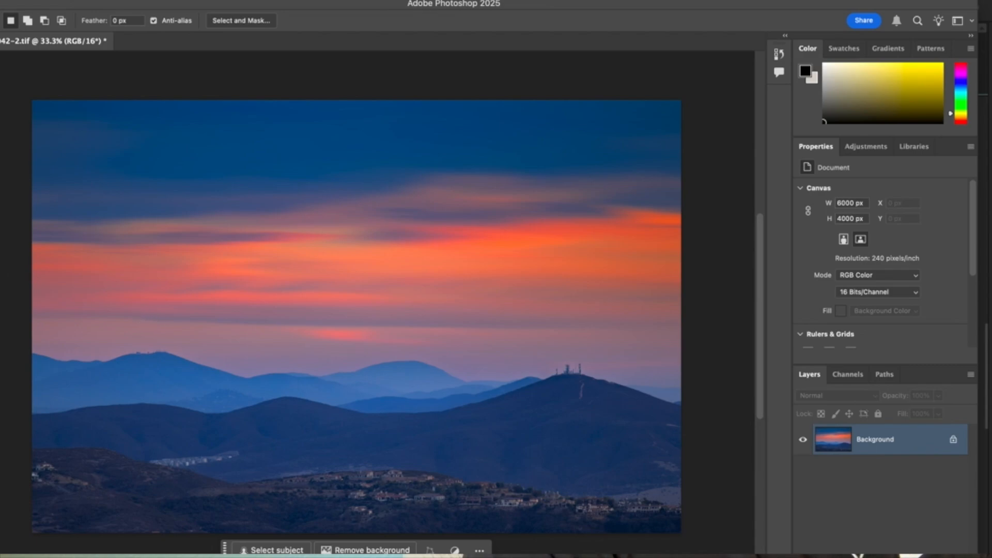
# Step: Zoom in and pan across the blurred sky and ridgeline to inspect the blur
pyautogui.press('z')
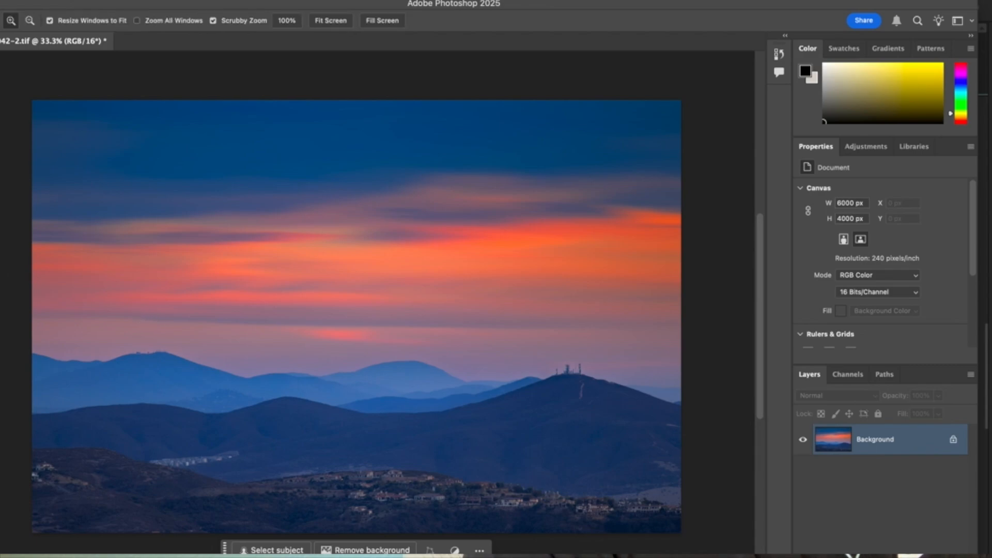
pyautogui.click(219, 318)
pyautogui.hscroll(-8, 305, 379)
pyautogui.scroll(-2, 305, 380)
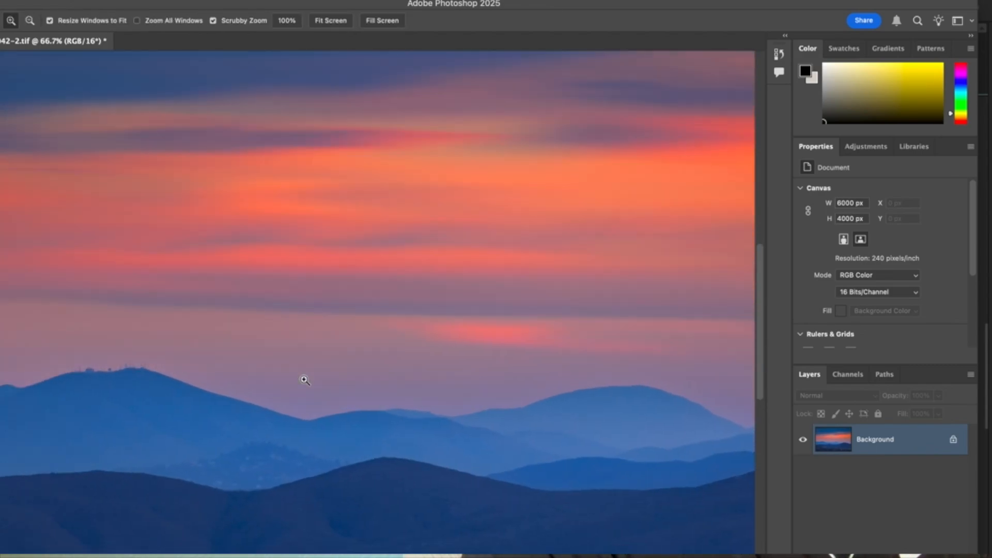
pyautogui.hscroll(12, 453, 320)
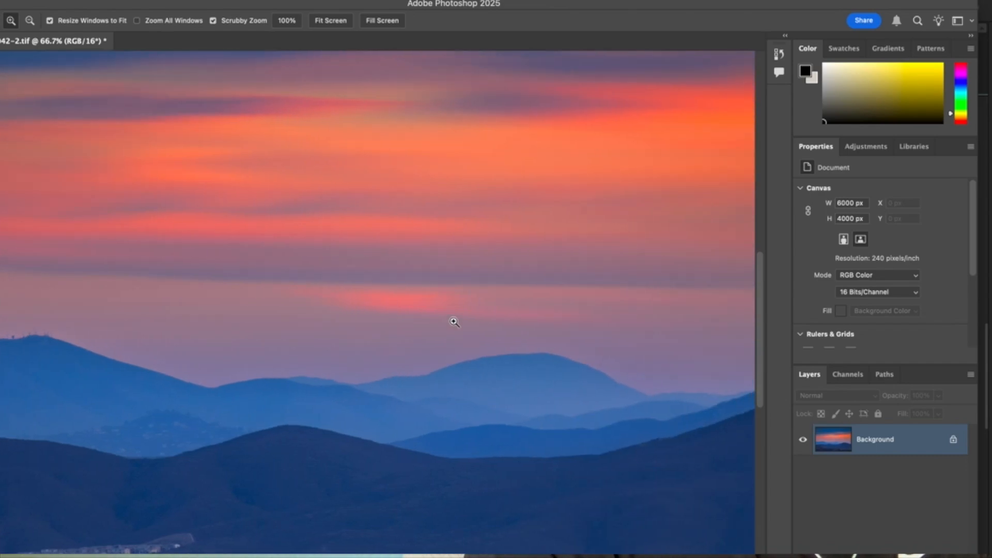
pyautogui.hscroll(20, 629, 342)
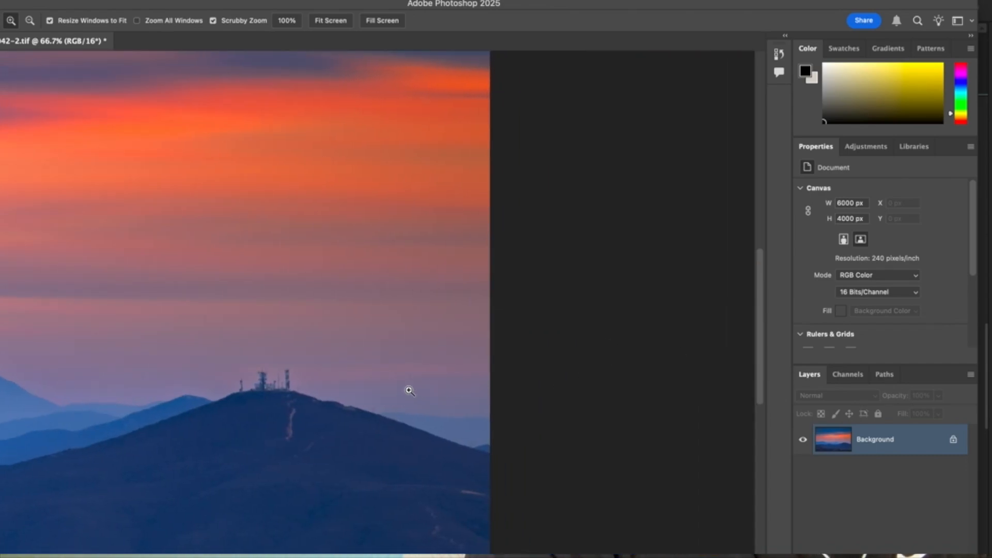
pyautogui.hscroll(-12, 367, 377)
pyautogui.scroll(-1, 387, 330)
pyautogui.hscroll(-15, 387, 330)
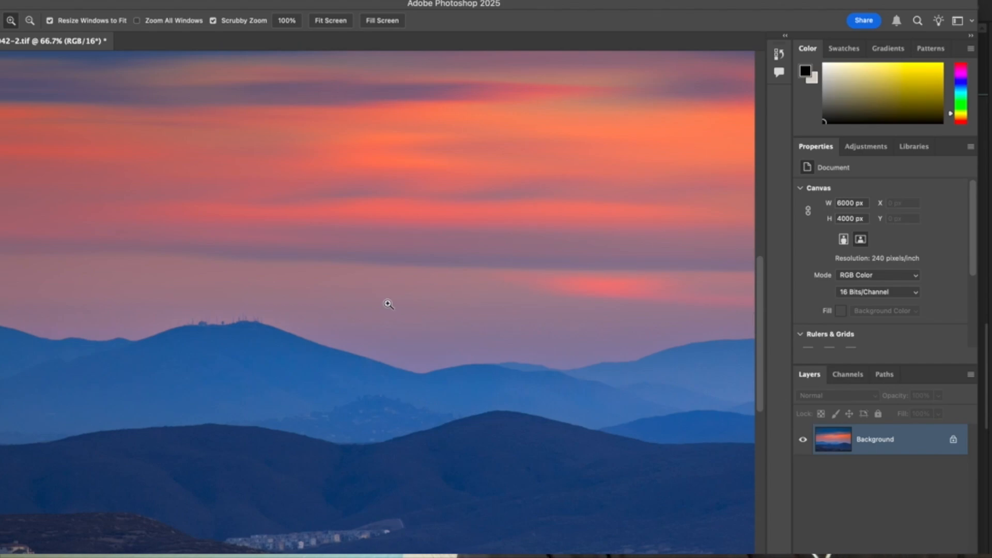
pyautogui.keyDown('alt'); pyautogui.click(476, 244); pyautogui.keyUp('alt')
pyautogui.keyDown('alt'); pyautogui.click(477, 245); pyautogui.keyUp('alt')
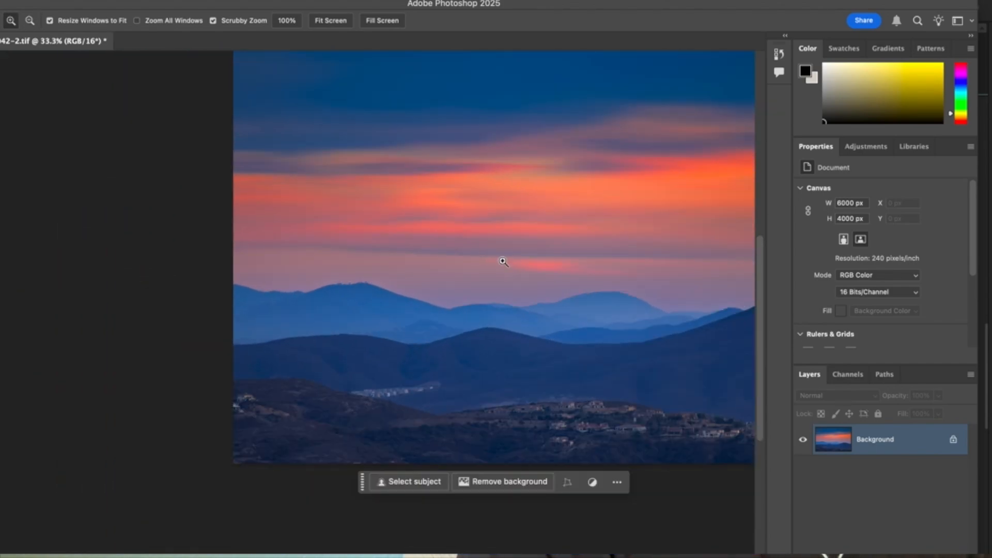
pyautogui.hscroll(8, 505, 262)
pyautogui.scroll(2, 505, 262)
pyautogui.hscroll(-3, 503, 262)
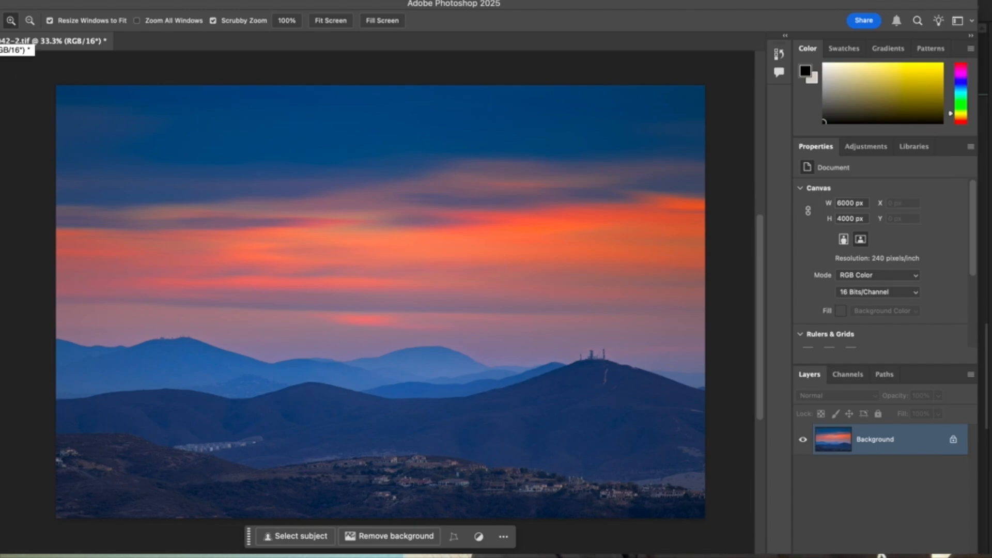
# Step: Close the document, saving the changes back to the photo library
pyautogui.press('super+w')
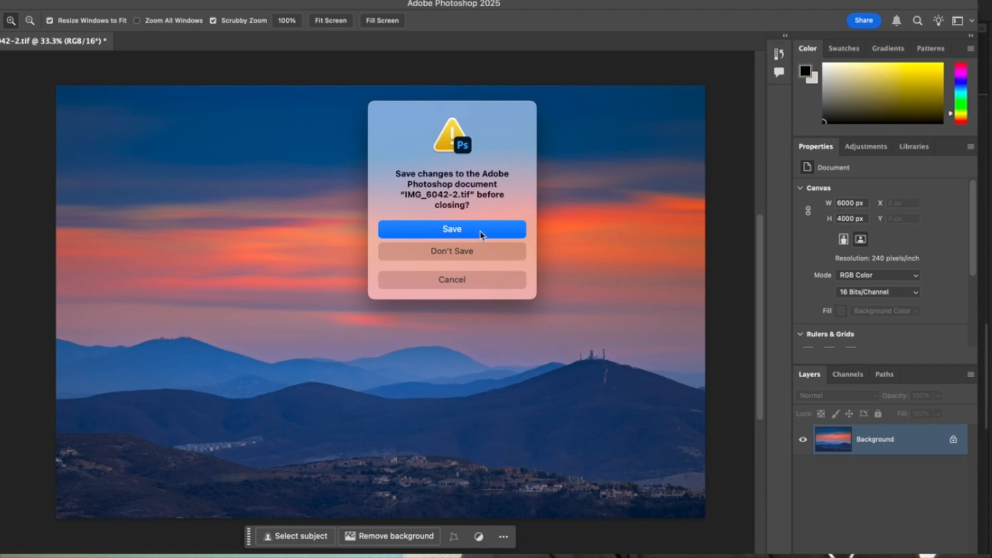
pyautogui.click(444, 232)
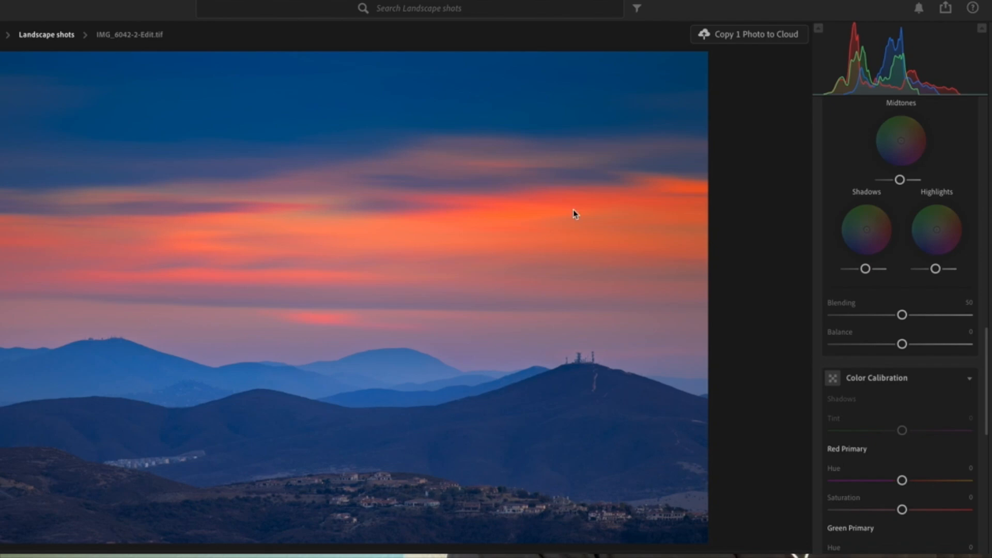
# Step: Apply Auto light settings to the edited TIFF copy
pyautogui.scroll(15, 925, 217)
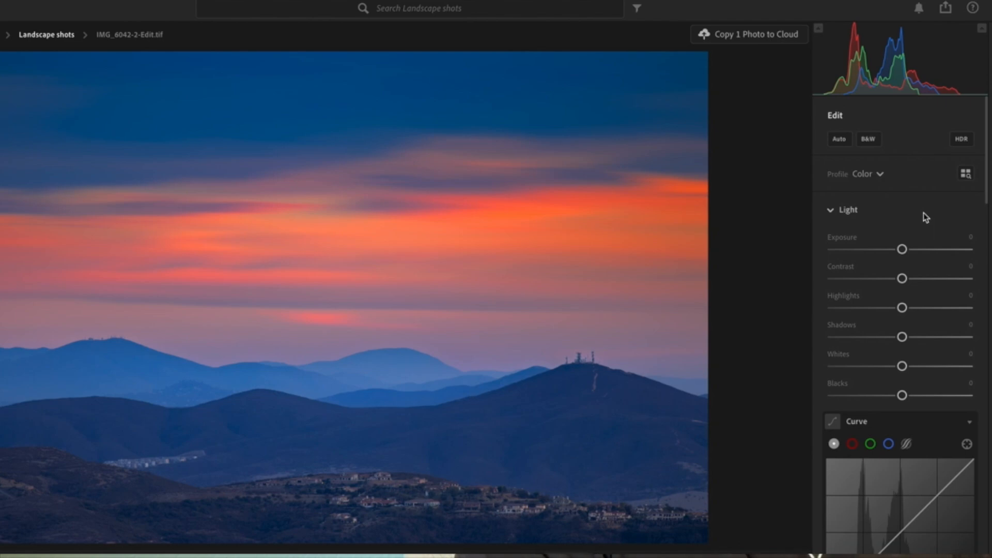
pyautogui.click(839, 139)
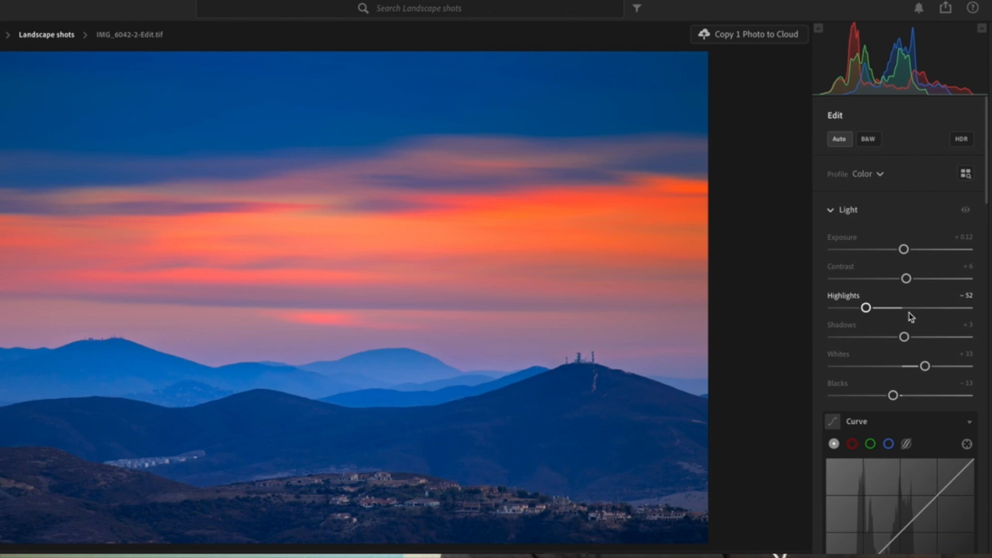
pyautogui.scroll(-2, 911, 317)
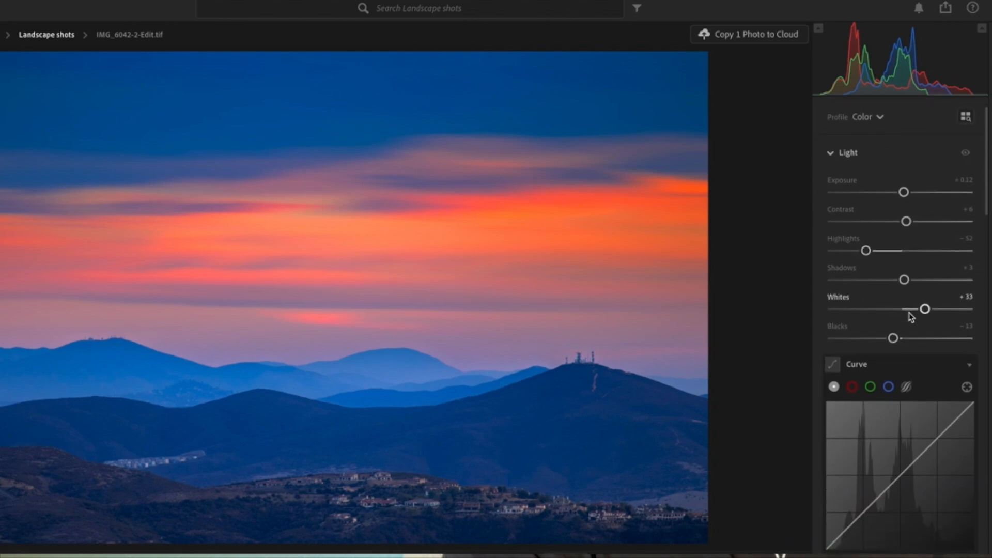
# Step: Lower the blue saturation in the Color Mixer to -11
pyautogui.scroll(-6, 911, 316)
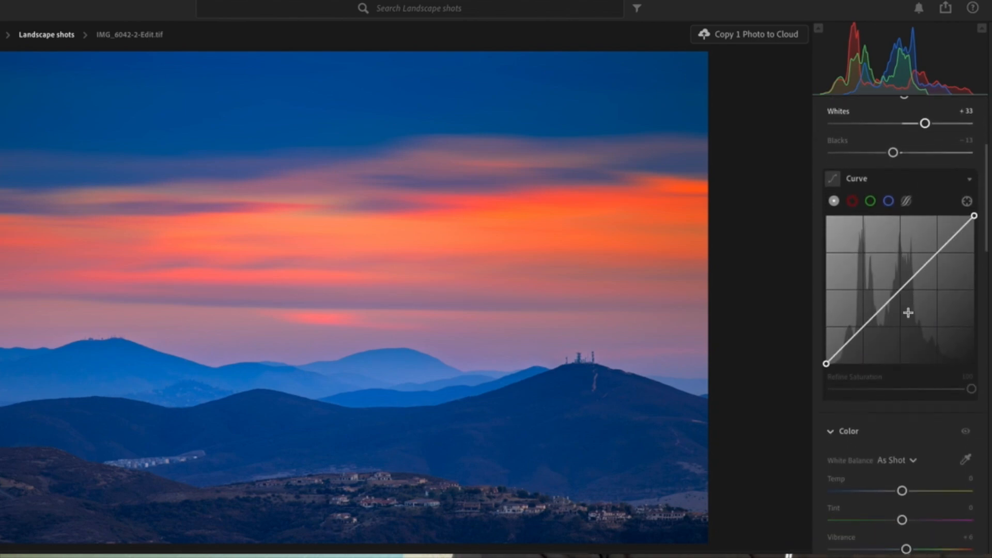
pyautogui.scroll(-2, 908, 313)
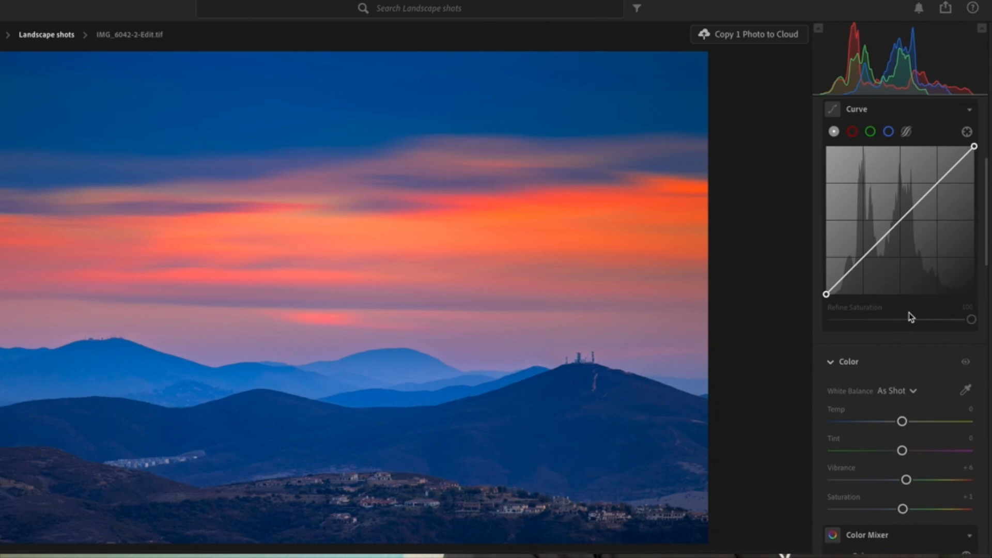
pyautogui.scroll(-3, 929, 399)
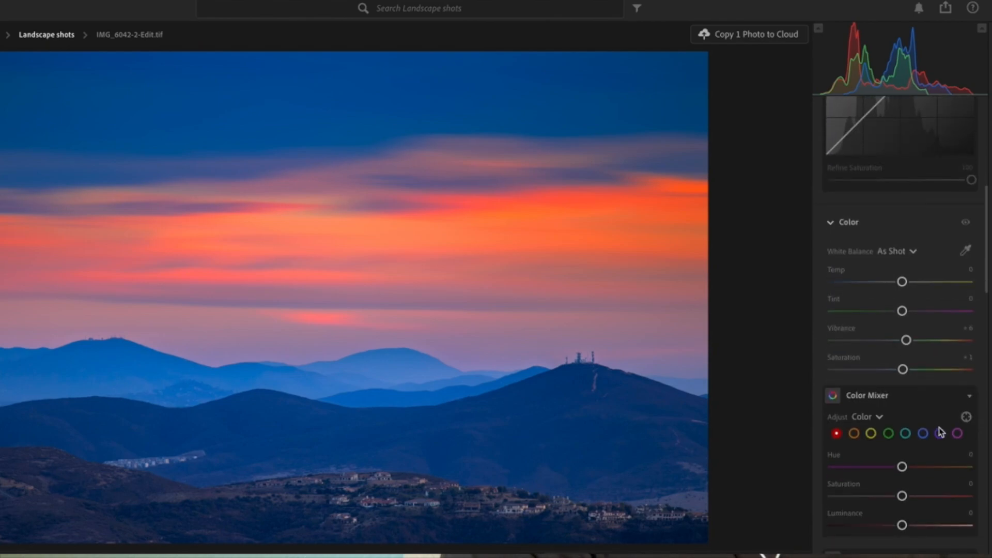
pyautogui.click(923, 434)
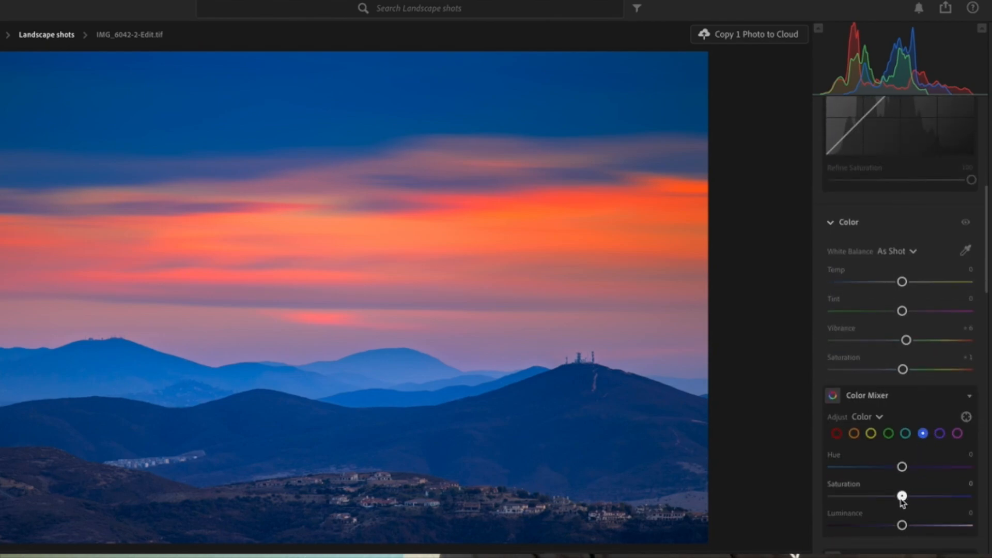
pyautogui.moveTo(902, 498)
pyautogui.mouseDown()
pyautogui.moveTo(922, 497)
pyautogui.moveTo(893, 497)
pyautogui.mouseUp()
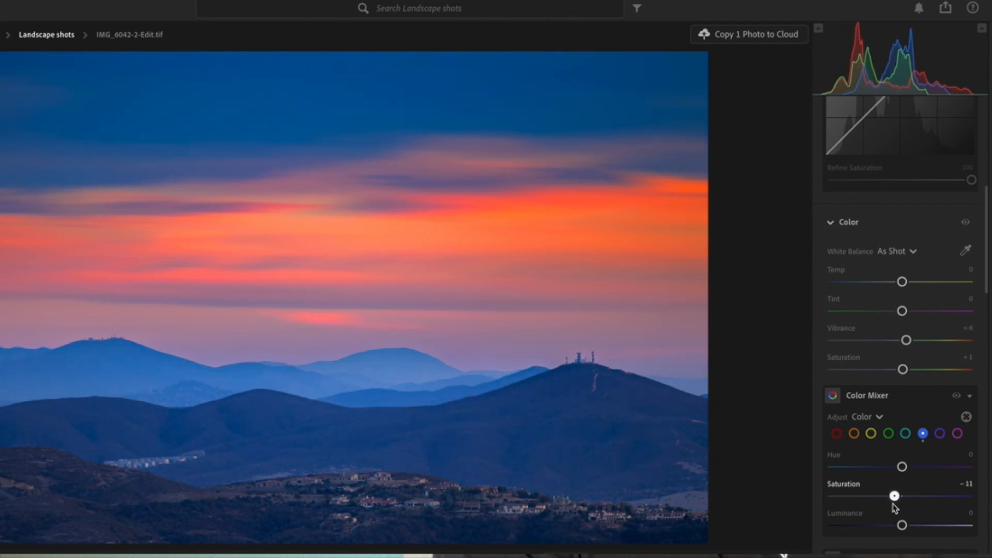
# Step: Set Dehaze to +5 and Clarity to -4 in the Effects section
pyautogui.scroll(-15, 896, 508)
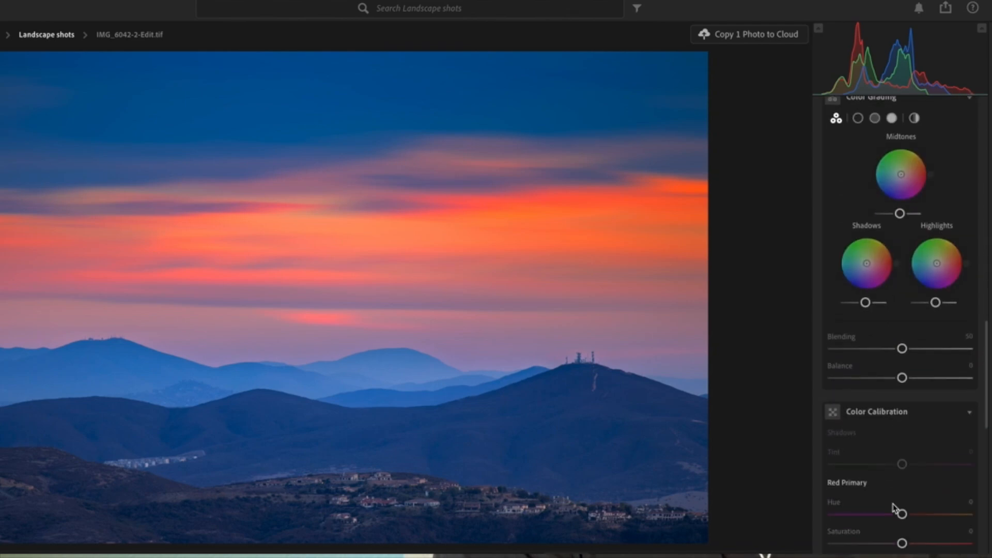
pyautogui.scroll(-5, 896, 508)
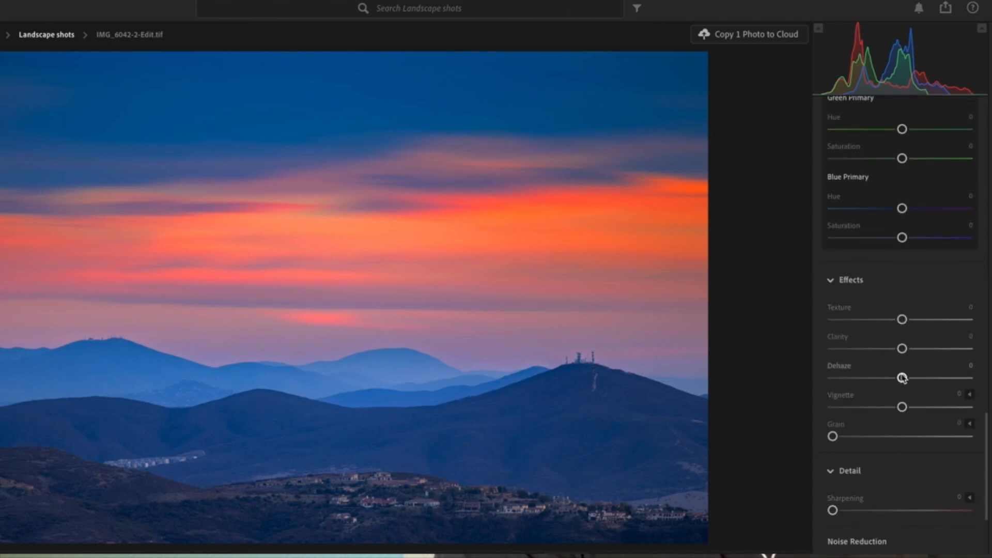
pyautogui.moveTo(903, 381)
pyautogui.mouseDown()
pyautogui.moveTo(915, 386)
pyautogui.moveTo(894, 386)
pyautogui.mouseUp()
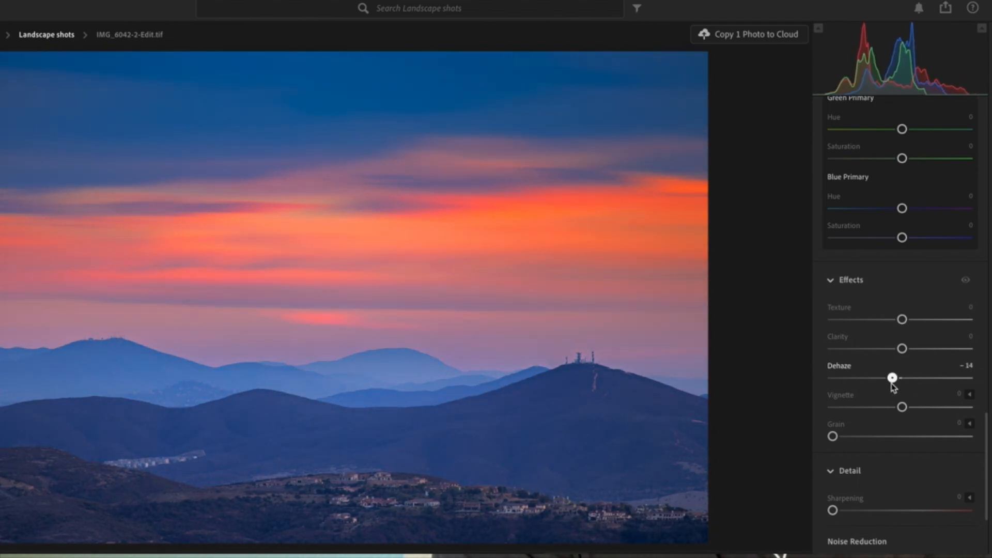
pyautogui.moveTo(891, 383); pyautogui.dragTo(907, 388)
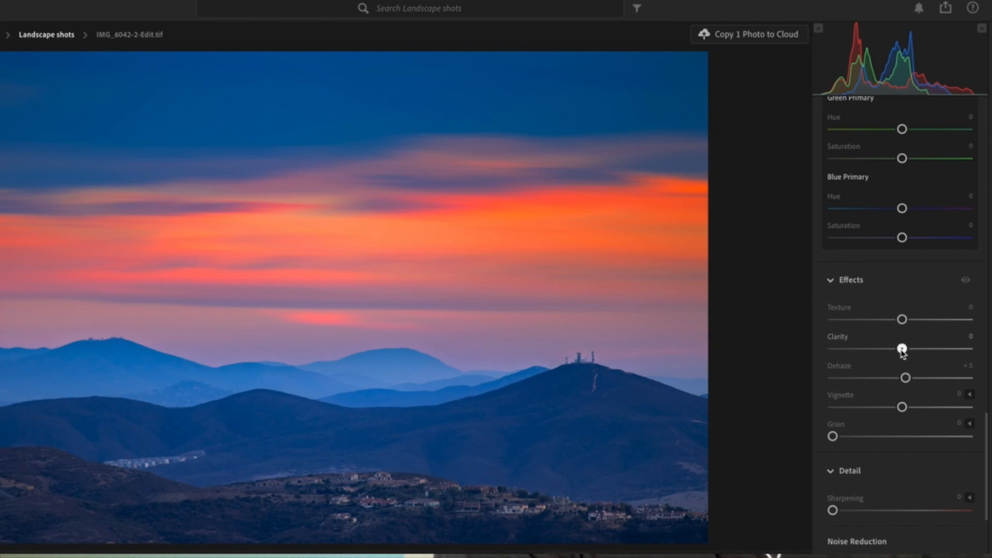
pyautogui.moveTo(901, 350)
pyautogui.mouseDown()
pyautogui.moveTo(911, 354)
pyautogui.moveTo(891, 355)
pyautogui.moveTo(899, 357)
pyautogui.mouseUp()
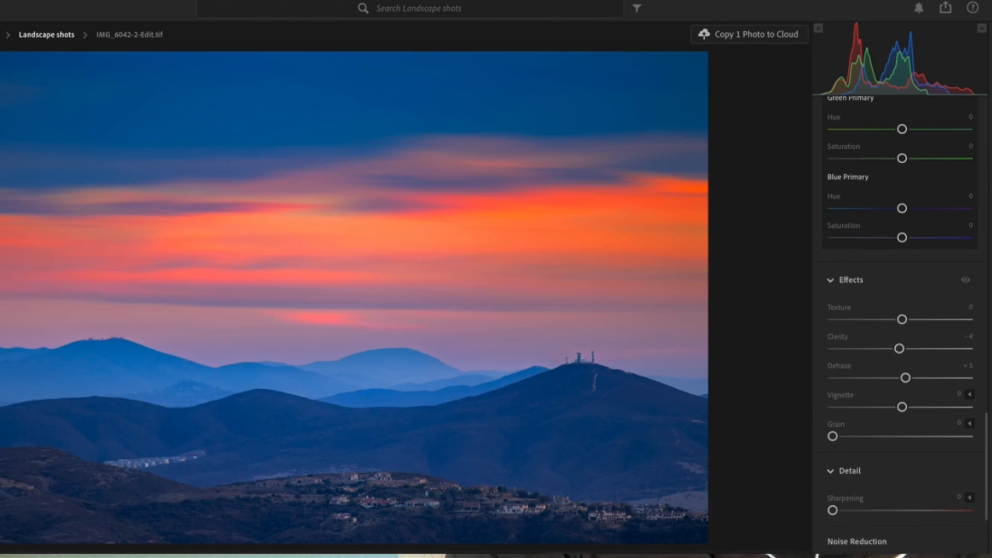
# Step: Compare the edited TIFF with the original raw photo, toggling the raw photo's before and after views
pyautogui.press('Right')
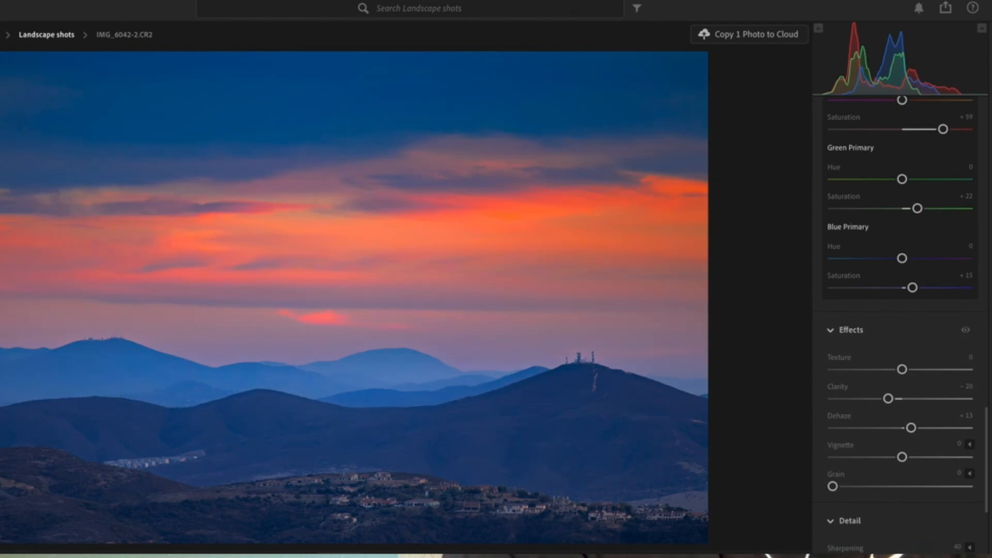
pyautogui.press('\\')
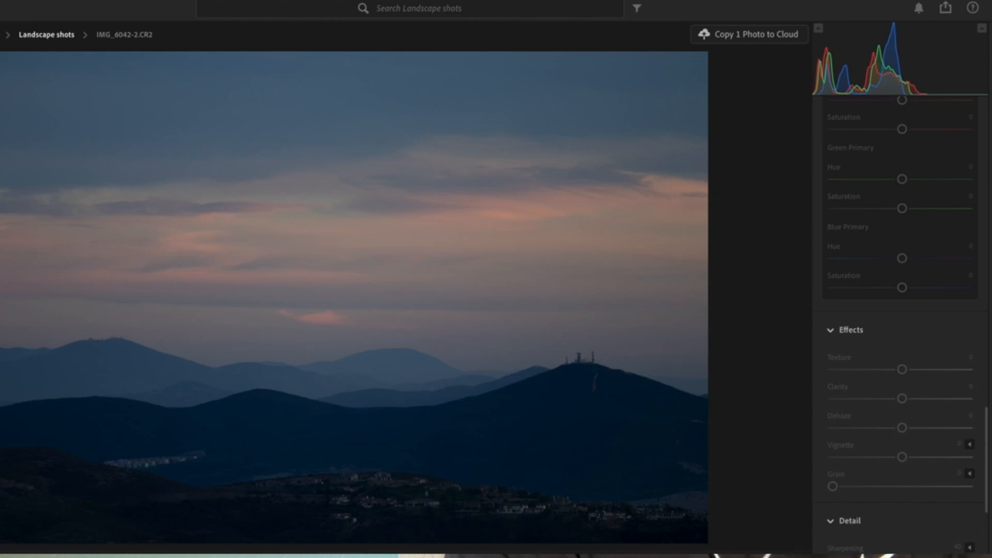
pyautogui.press('\\')
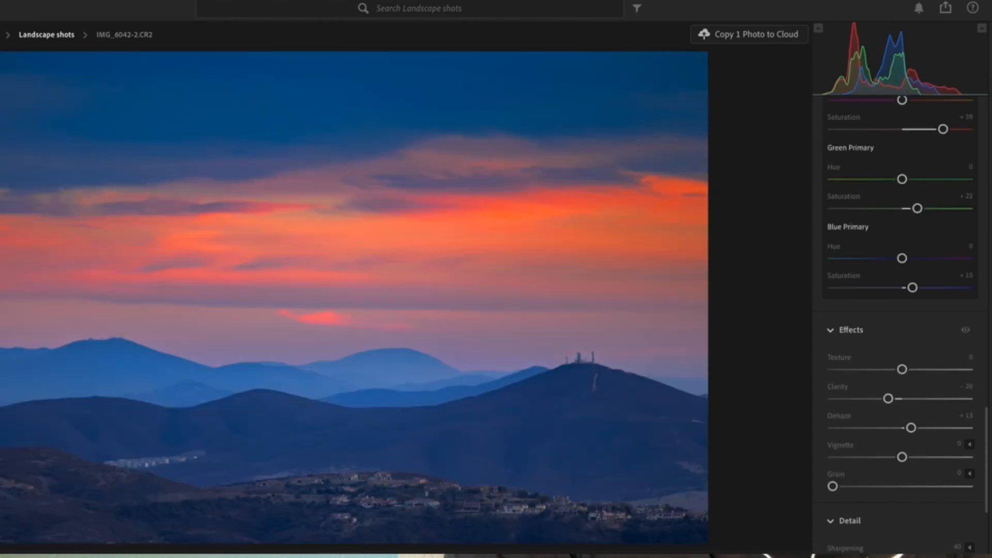
pyautogui.press('Right')
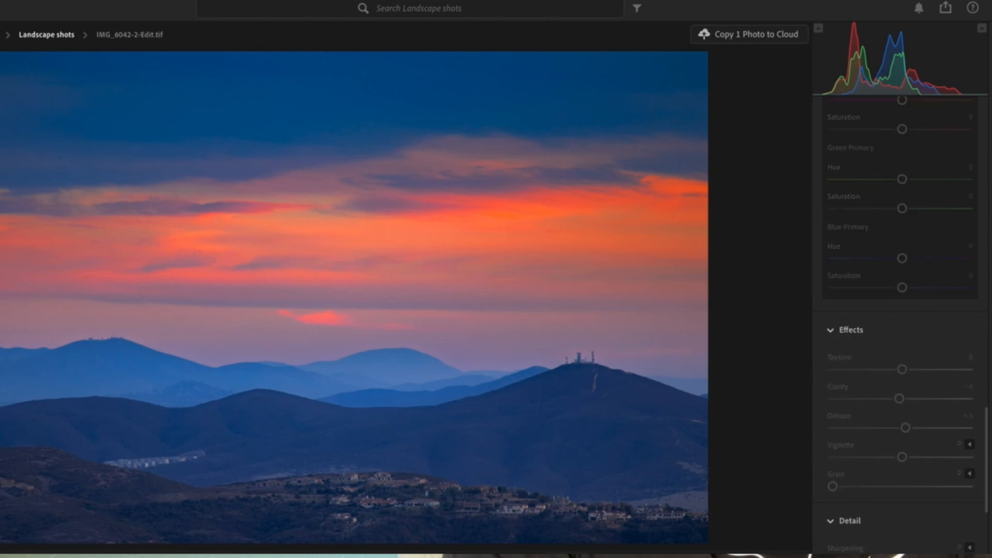